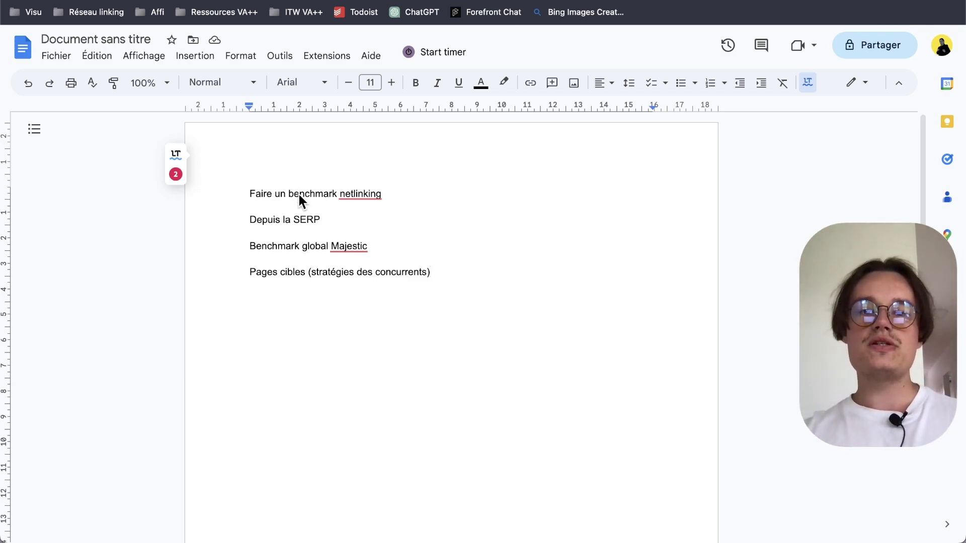
- Apply the Titre 1 style to the line "Faire un benchmark netlinking"
{"action": "double_click", "coordinate": [318, 194]}
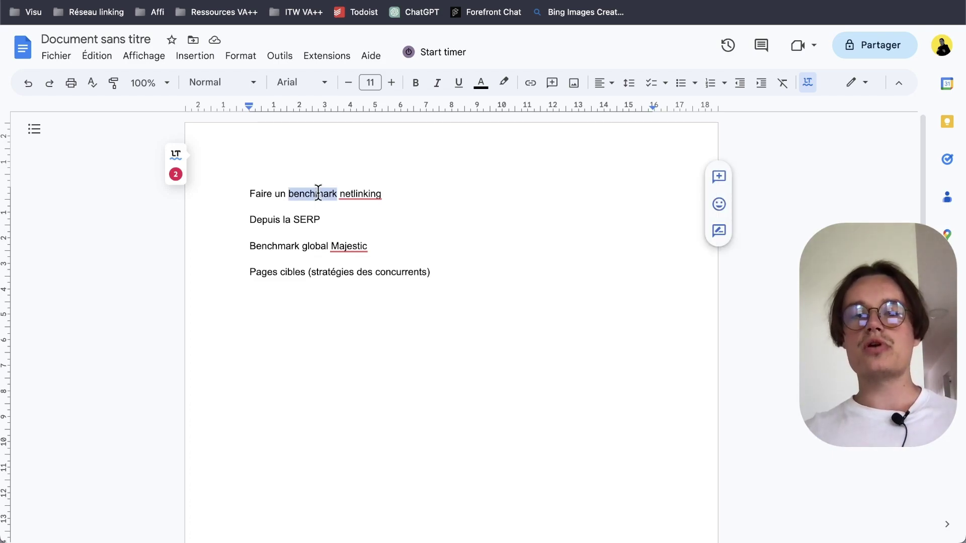
{"action": "double_click", "coordinate": [278, 193]}
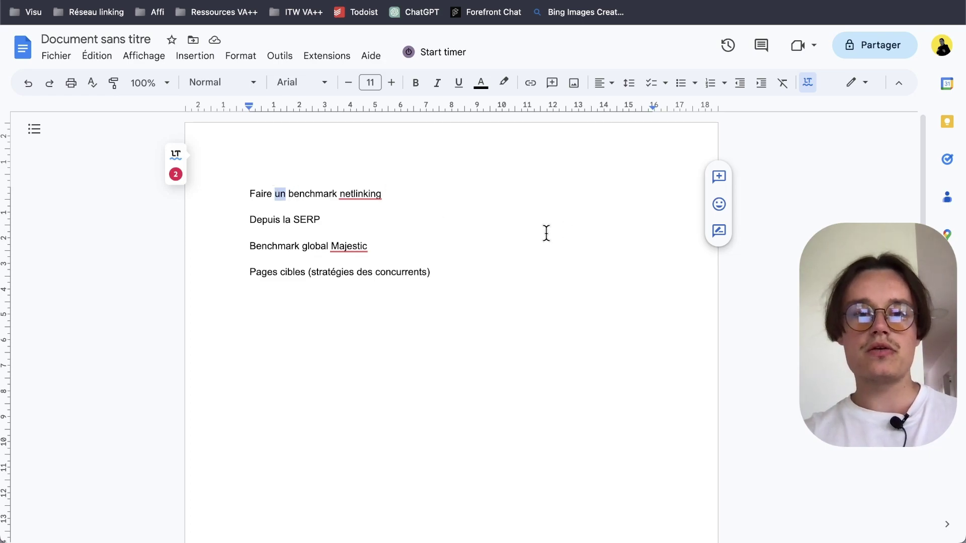
{"action": "key", "text": "ctrl+alt+1"}
{"action": "left_click", "coordinate": [341, 218]}
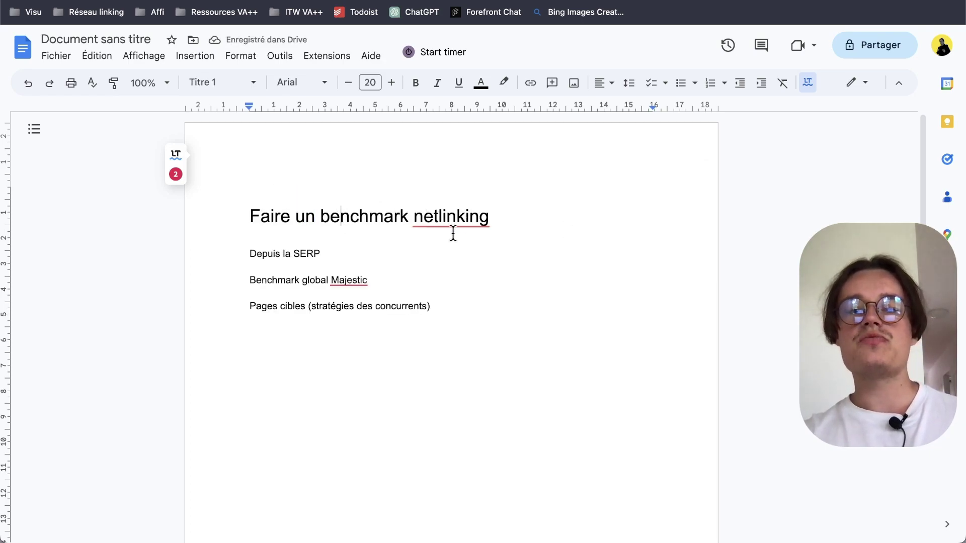
- Apply the Titre 2 style to the lines "Depuis la SERP", "Benchmark global Majestic" and "Pages cibles (stratégies des concurrents)"
{"action": "left_click", "coordinate": [294, 253]}
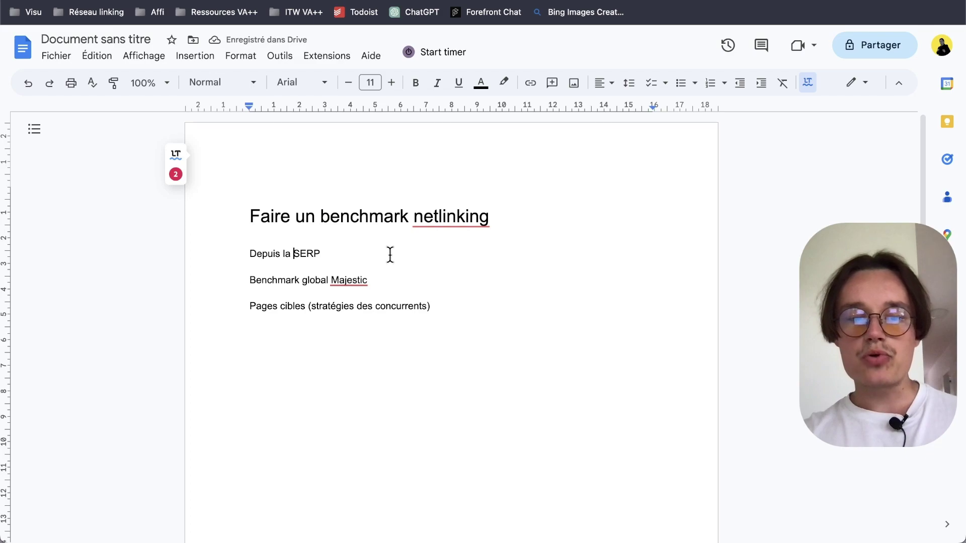
{"action": "key", "text": "ctrl+alt+2"}
{"action": "scroll", "coordinate": [461, 255], "scroll_direction": "down", "scroll_amount": 2}
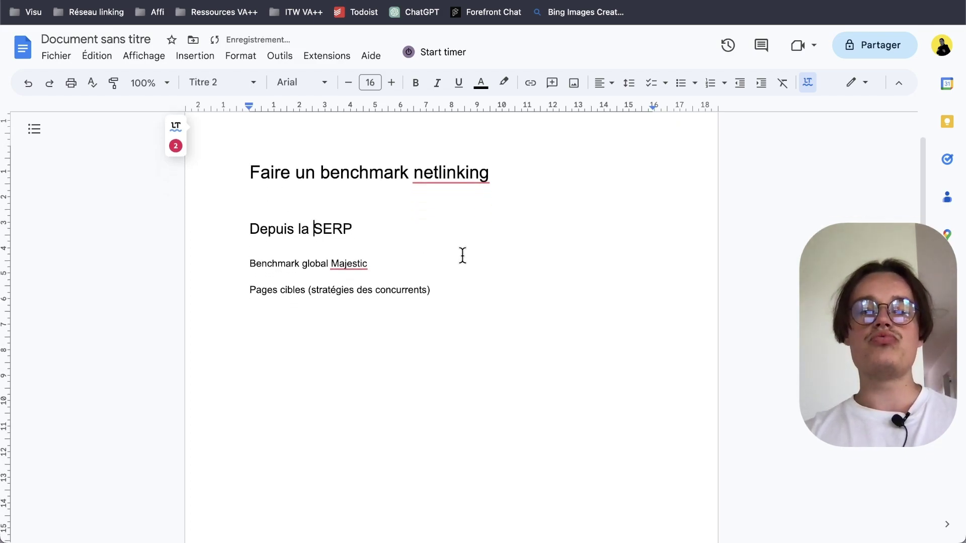
{"action": "left_click", "coordinate": [368, 246]}
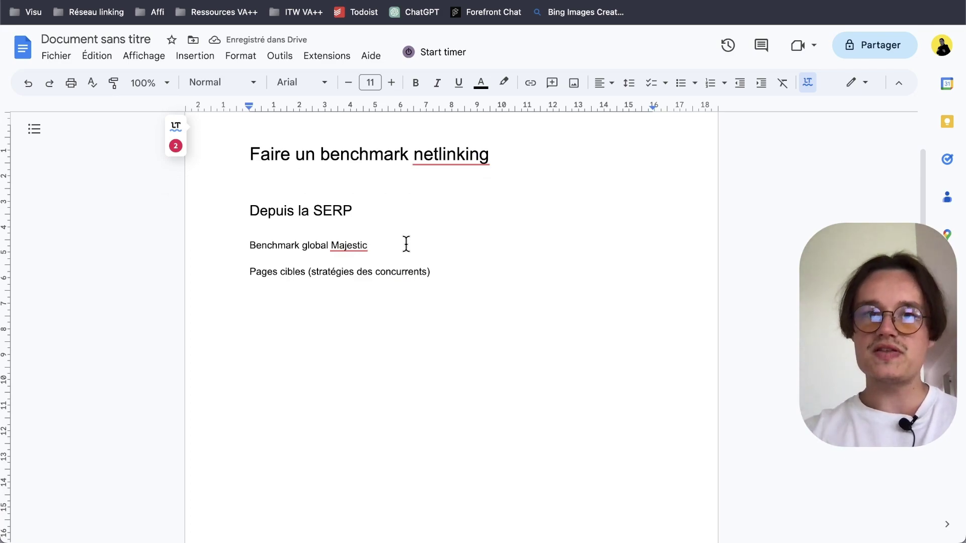
{"action": "key", "text": "ctrl+alt+2"}
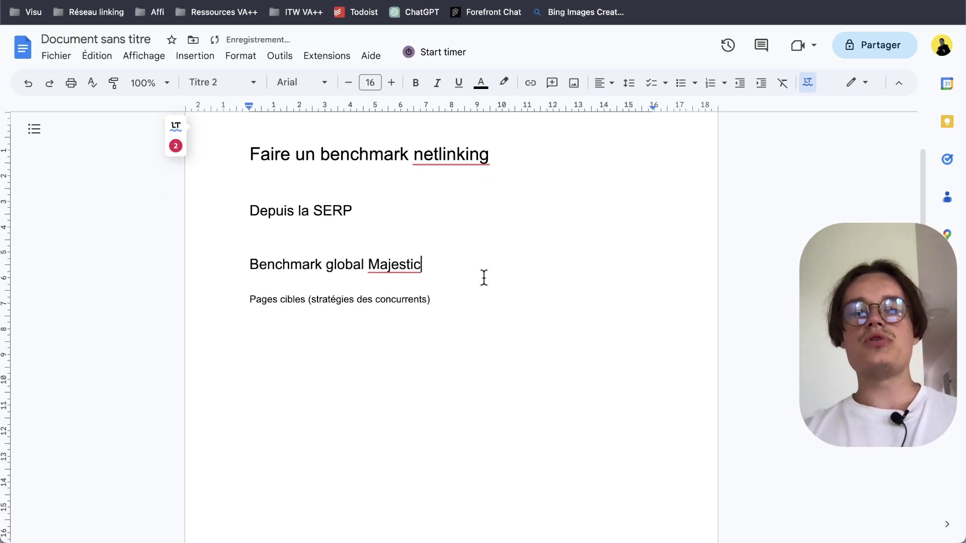
{"action": "double_click", "coordinate": [307, 265]}
{"action": "left_click_drag", "start_coordinate": [315, 266], "coordinate": [329, 265]}
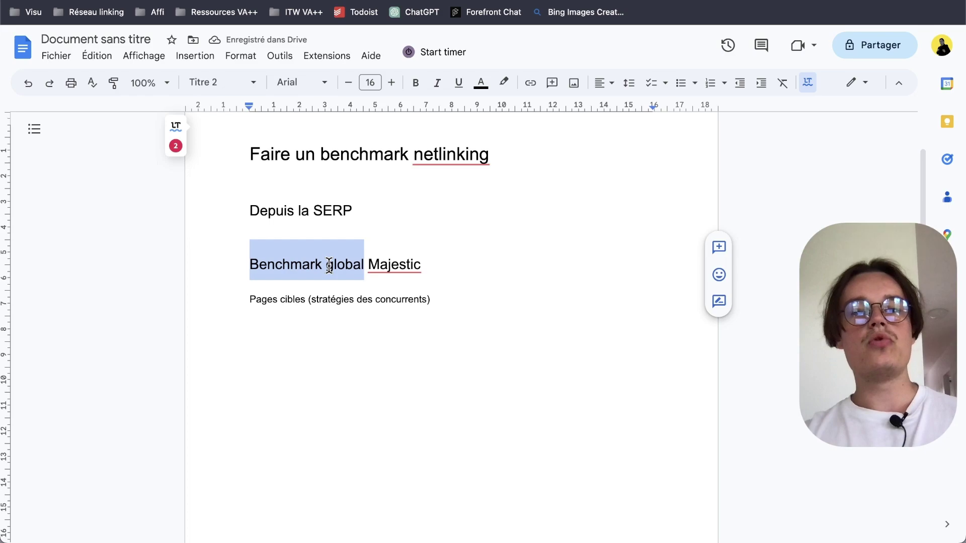
{"action": "left_click", "coordinate": [294, 304]}
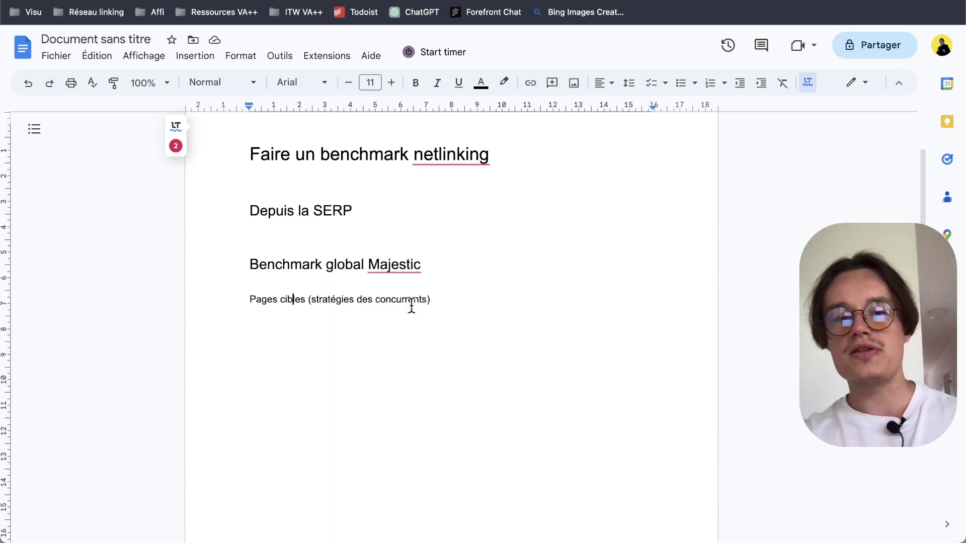
{"action": "key", "text": "super+alt+2"}
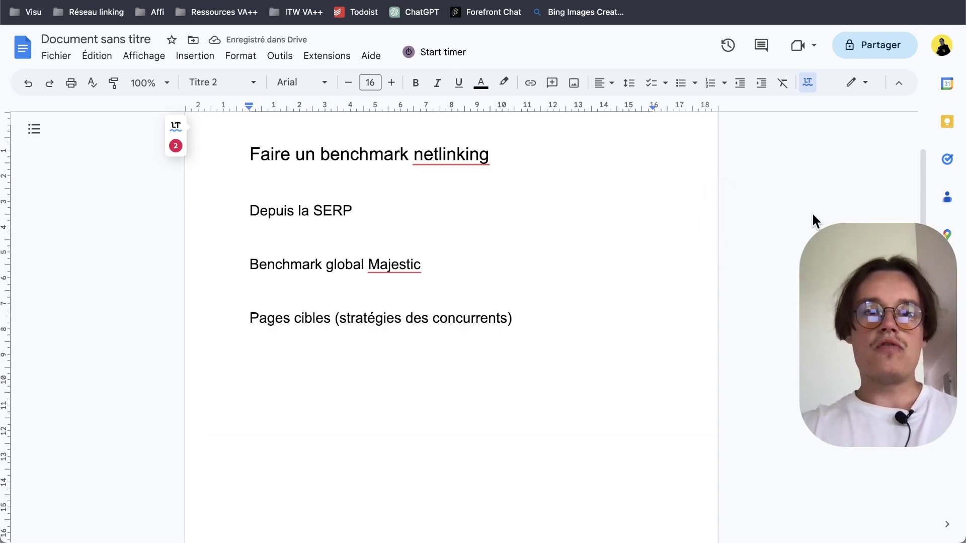
- Open a private browser window and search Google for "agence seo"
{"action": "key", "text": "super+shift+n"}
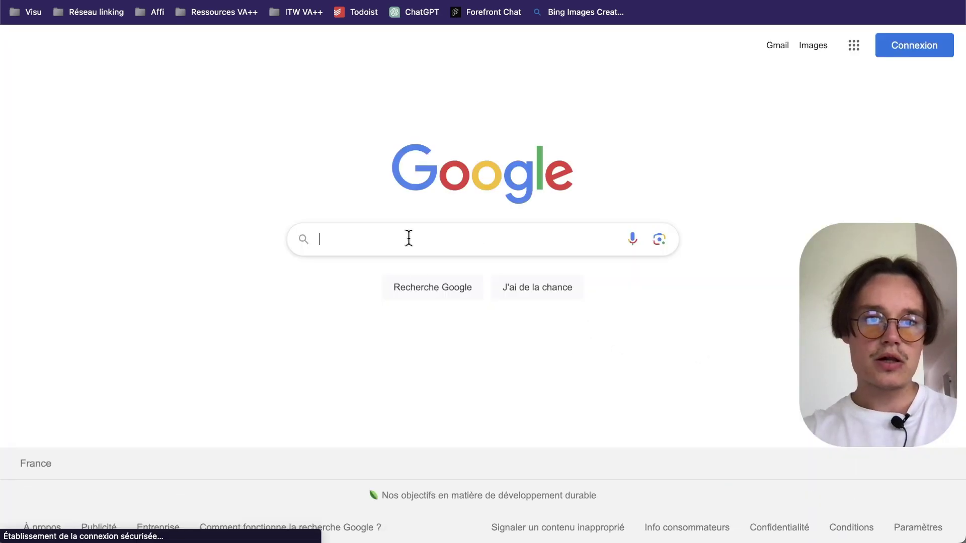
{"action": "type", "text": "a"}
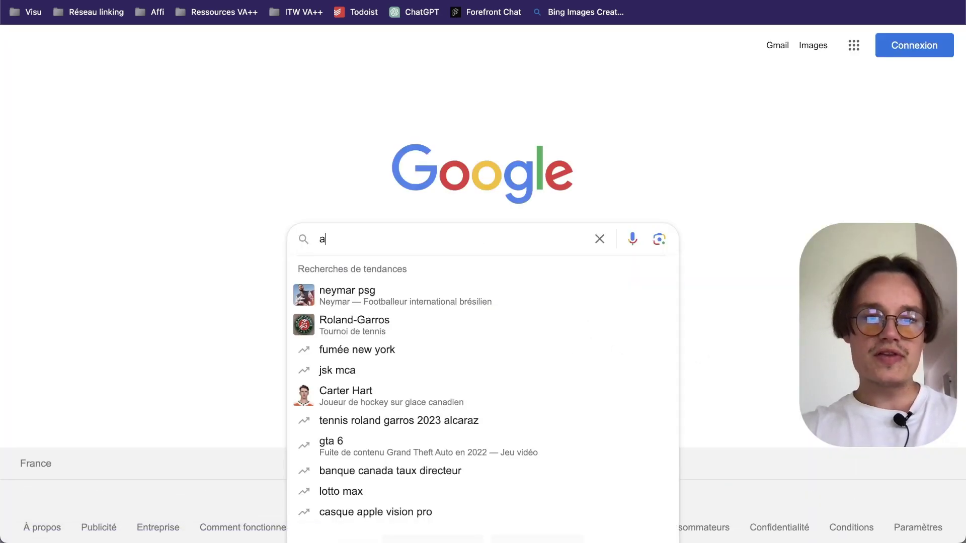
{"action": "type", "text": "gence seo"}
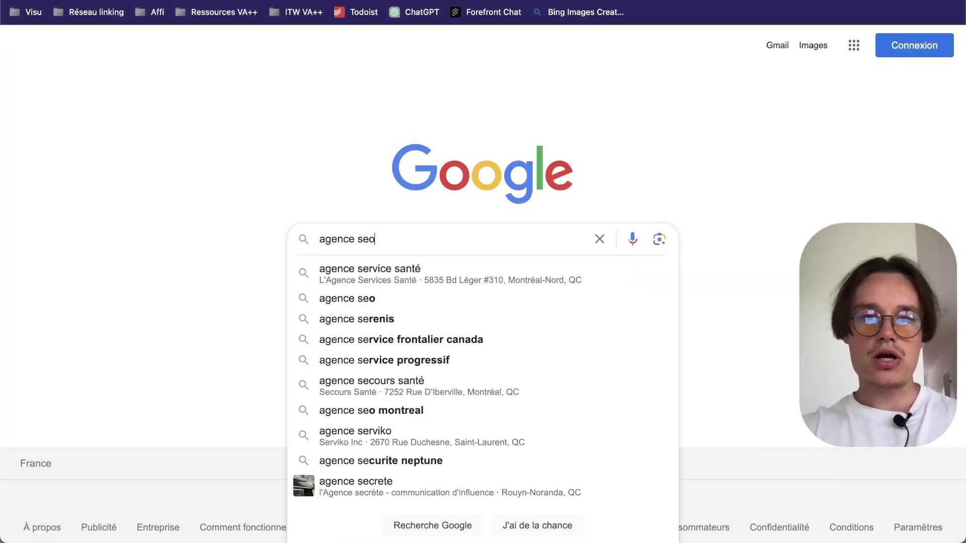
{"action": "key", "text": "Return"}
{"action": "scroll", "coordinate": [417, 128], "scroll_direction": "down", "scroll_amount": 1}
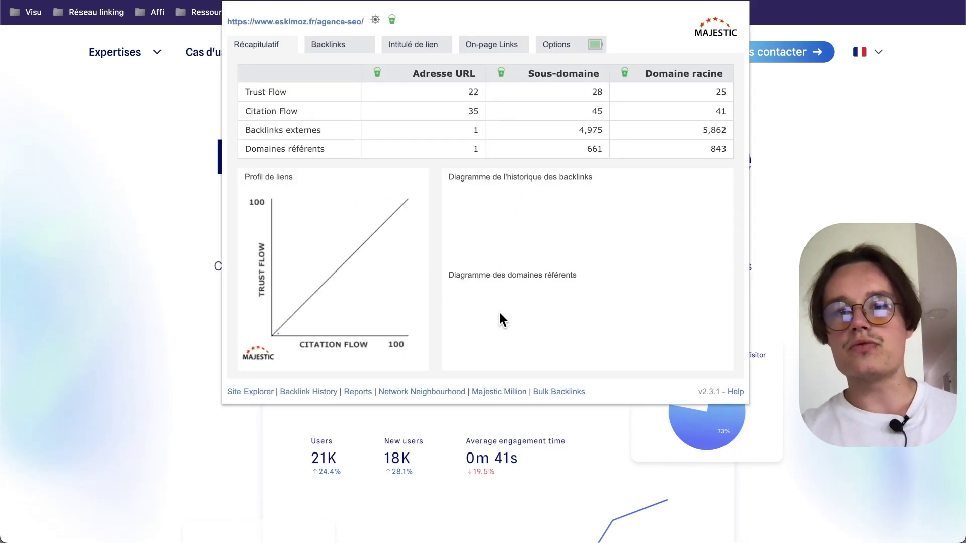
- Check the root-domain referring domains in the Majestic summaries of the Eskimoz SEO agency page and the seo.fr home page
{"action": "left_click_drag", "start_coordinate": [710, 149], "coordinate": [722, 149]}
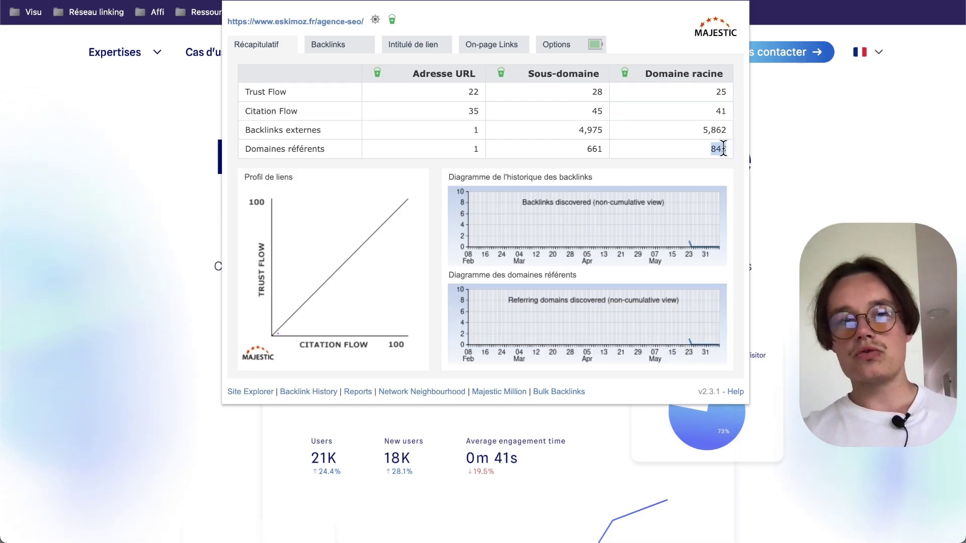
{"action": "left_click_drag", "start_coordinate": [723, 149], "coordinate": [727, 149]}
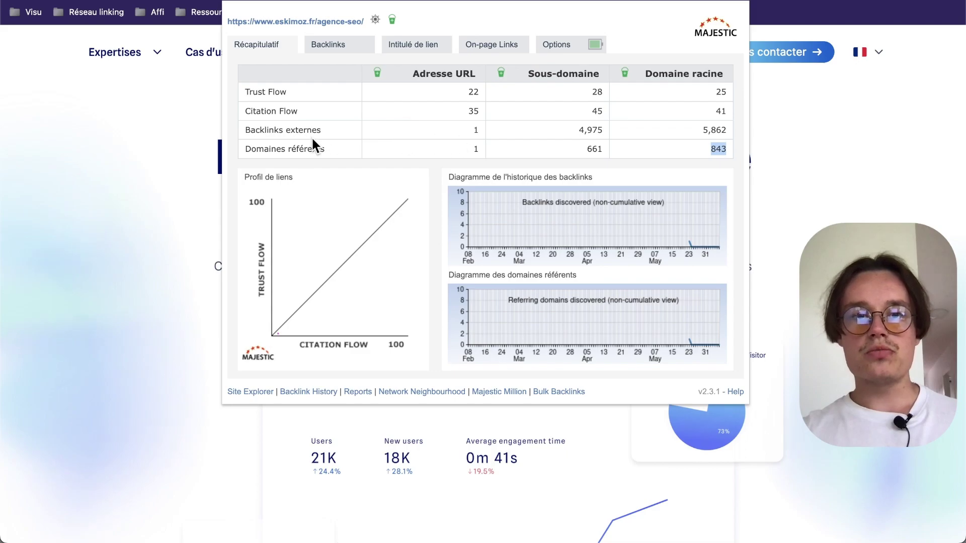
{"action": "left_click", "coordinate": [328, 49]}
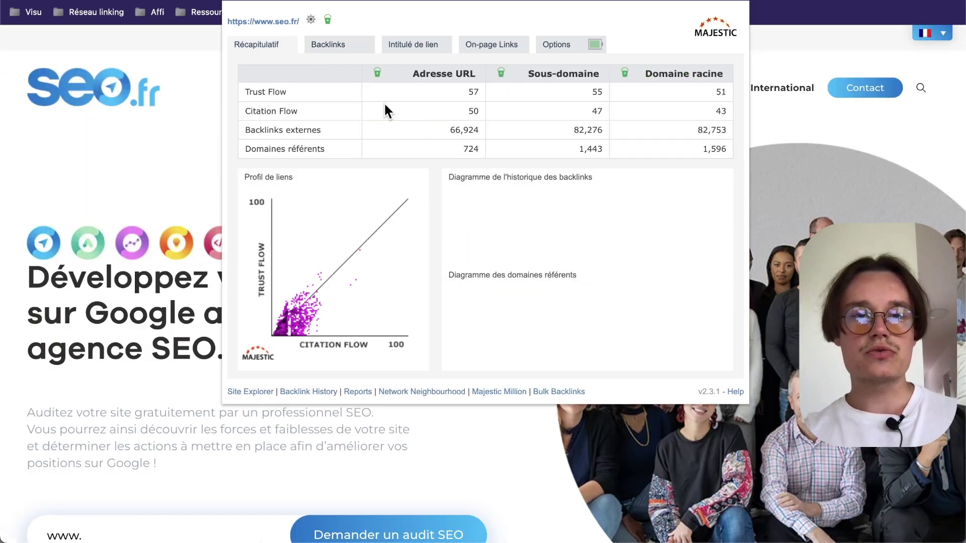
{"action": "double_click", "coordinate": [715, 149]}
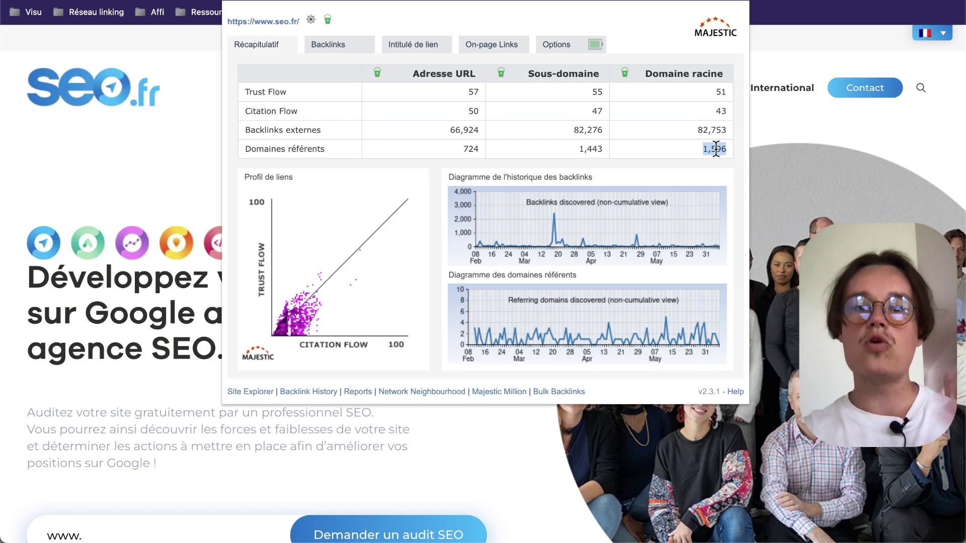
{"action": "left_click", "coordinate": [150, 187]}
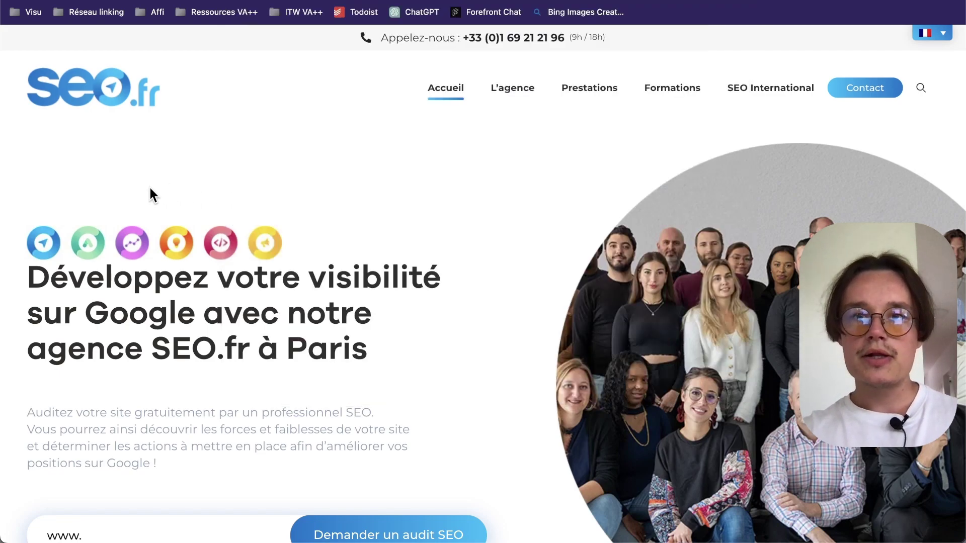
- Switch to the Junto article on the best SEO agencies and check its URL-level referring domains in the Majestic summary
{"action": "key", "text": "ctrl+Tab"}
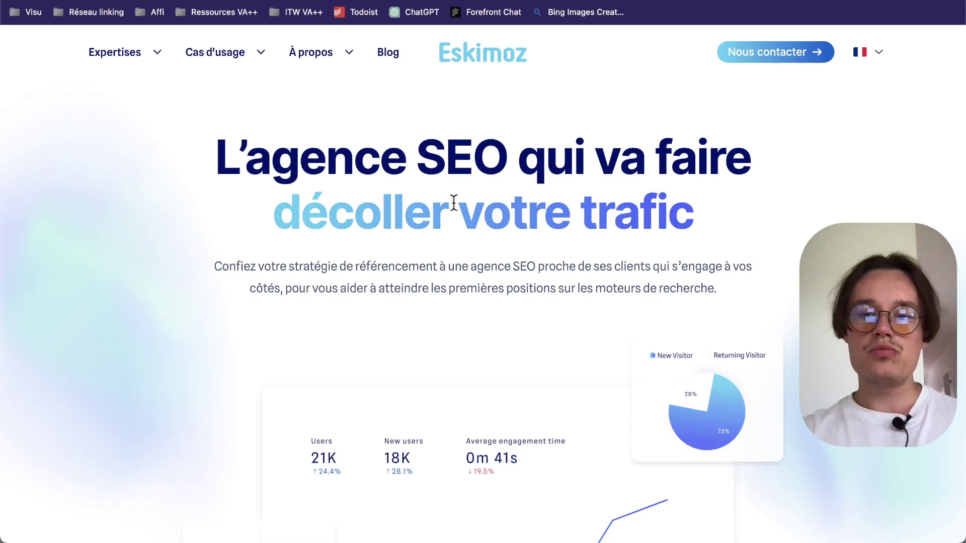
{"action": "key", "text": "ctrl+Tab"}
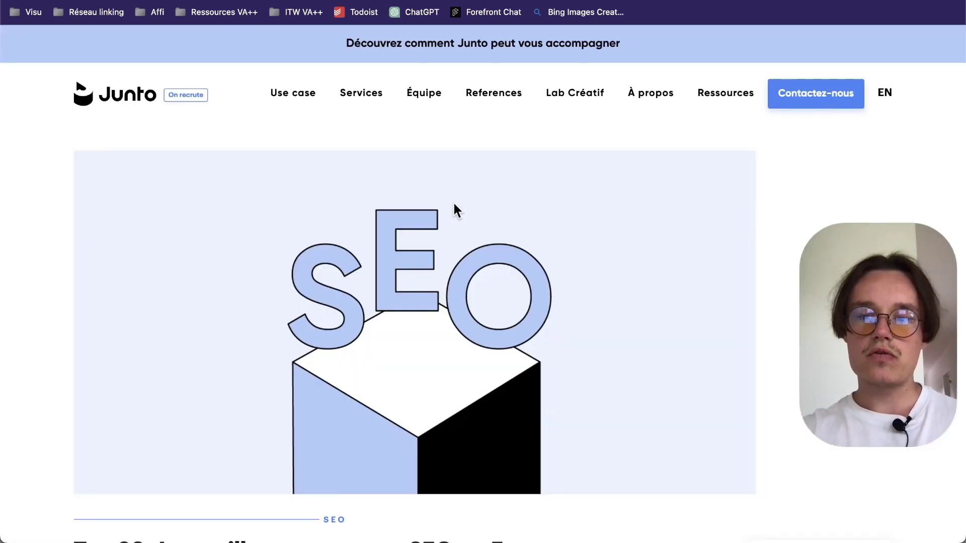
{"action": "key", "text": "alt+shift+m"}
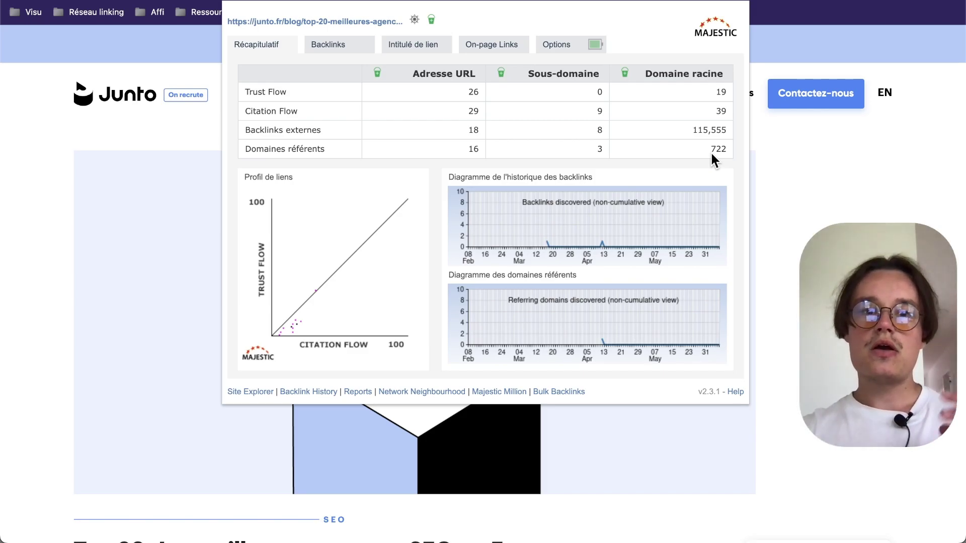
{"action": "double_click", "coordinate": [470, 147]}
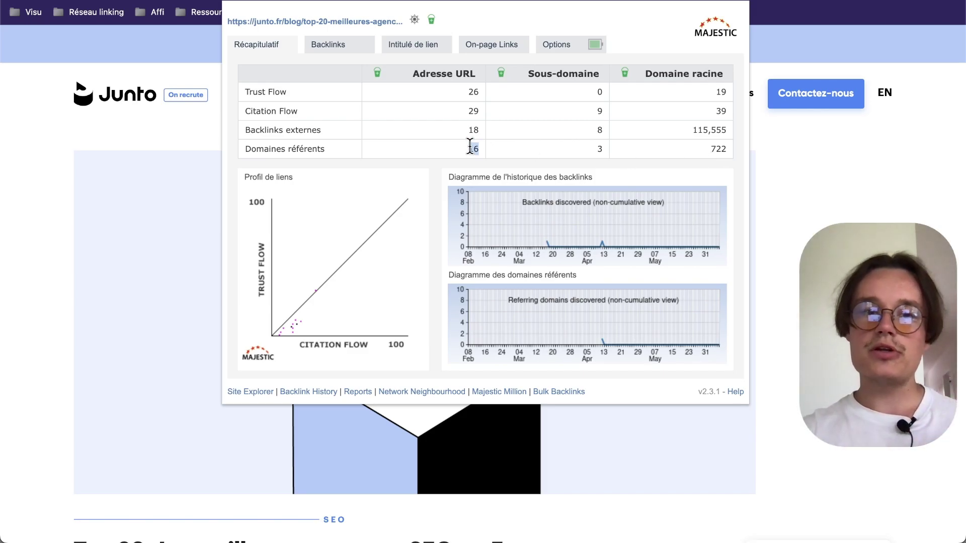
- Examine the source pages, link anchors and flow scores in Majestic's backlink list for the Junto article
{"action": "left_click", "coordinate": [355, 48]}
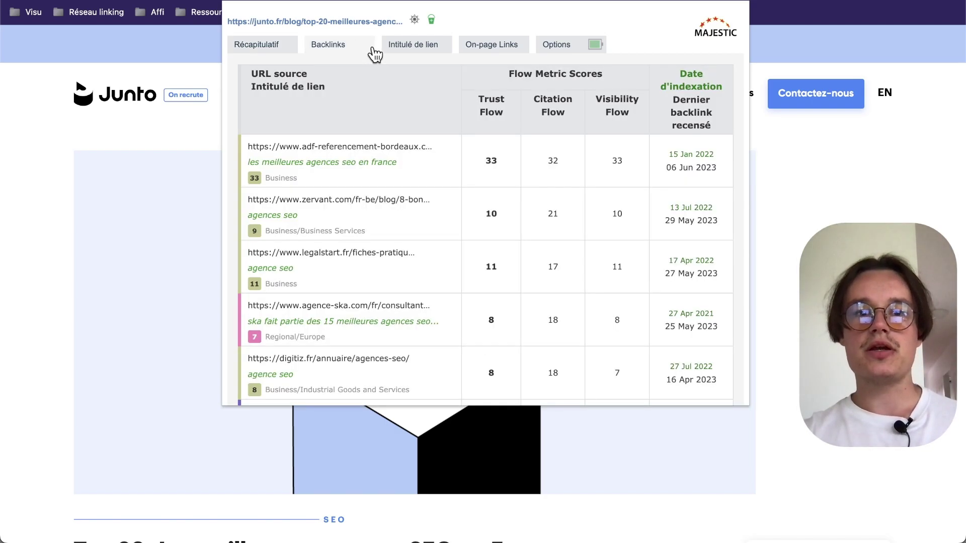
{"action": "left_click", "coordinate": [278, 46]}
{"action": "left_click", "coordinate": [326, 50]}
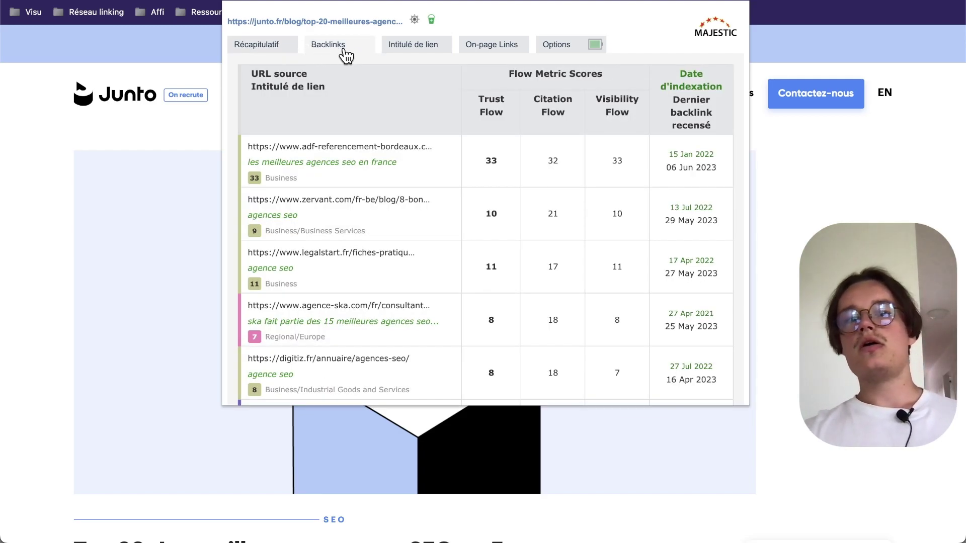
{"action": "scroll", "coordinate": [404, 230], "scroll_direction": "down", "scroll_amount": 3}
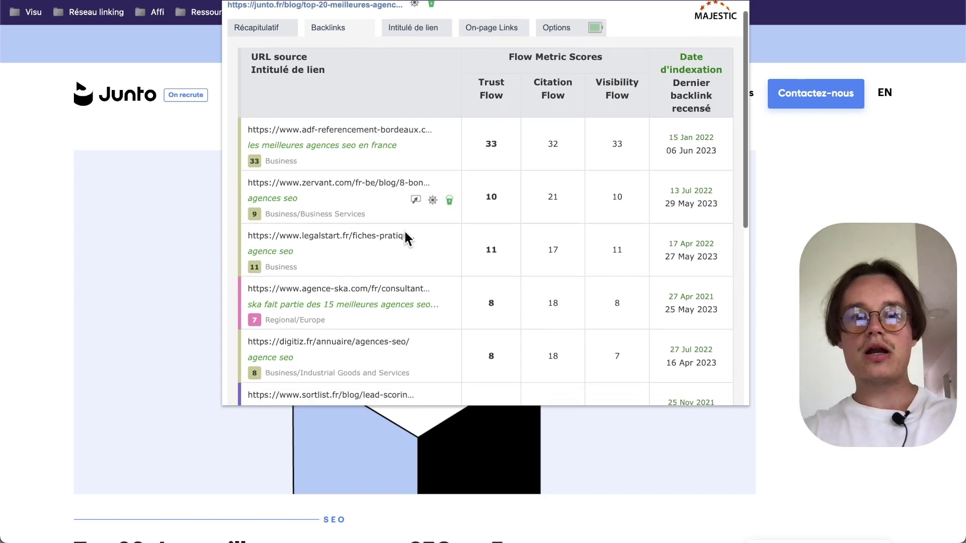
{"action": "scroll", "coordinate": [405, 234], "scroll_direction": "down", "scroll_amount": 10}
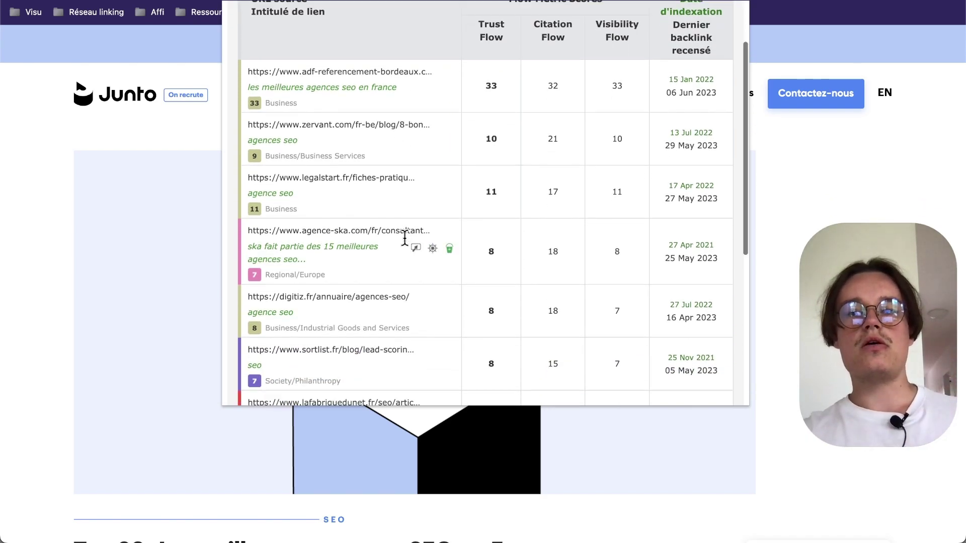
{"action": "scroll", "coordinate": [405, 240], "scroll_direction": "up", "scroll_amount": 12}
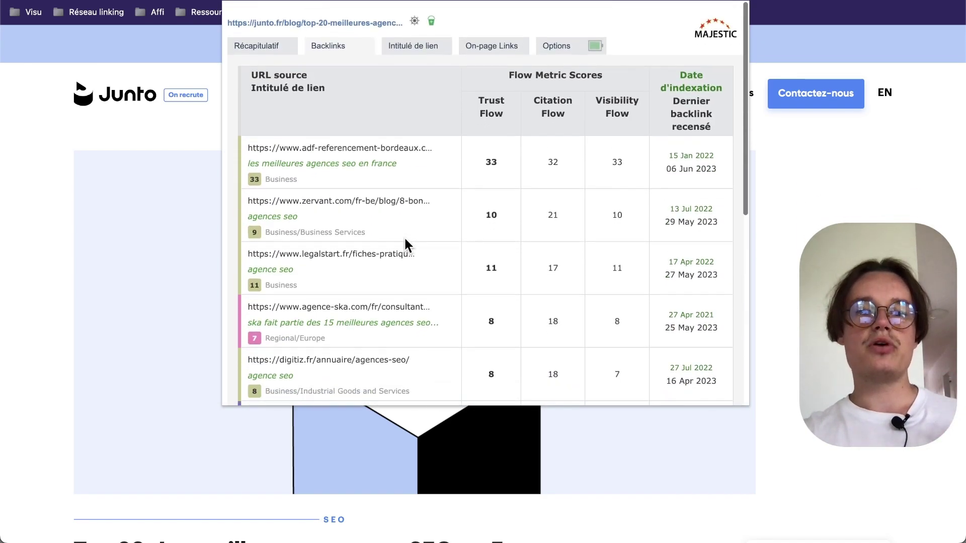
{"action": "scroll", "coordinate": [405, 246], "scroll_direction": "down", "scroll_amount": 1}
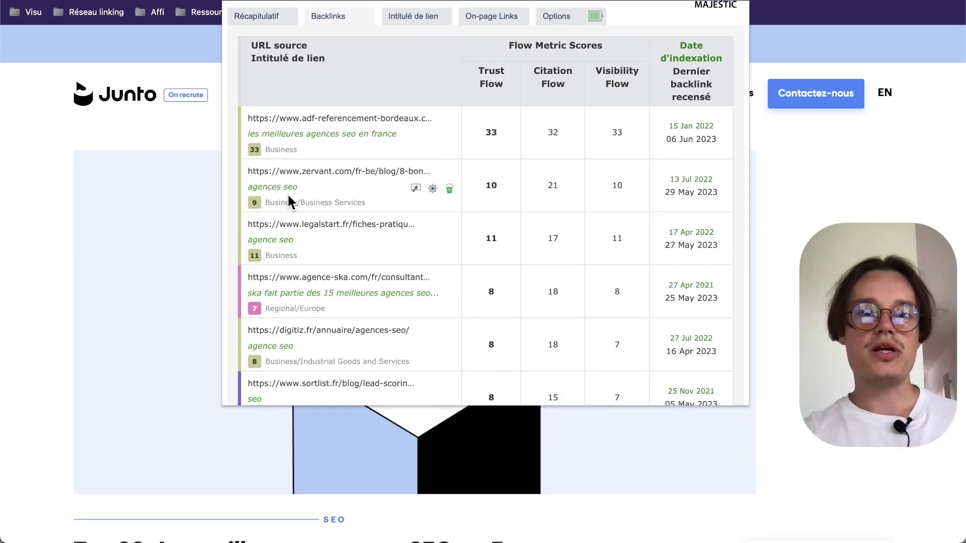
{"action": "scroll", "coordinate": [361, 291], "scroll_direction": "down", "scroll_amount": 10}
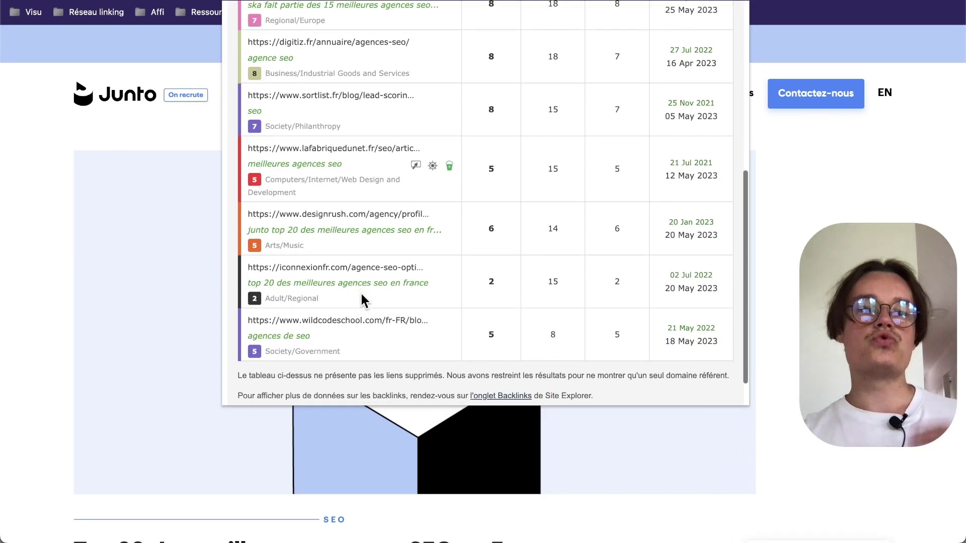
{"action": "scroll", "coordinate": [360, 291], "scroll_direction": "up", "scroll_amount": 10}
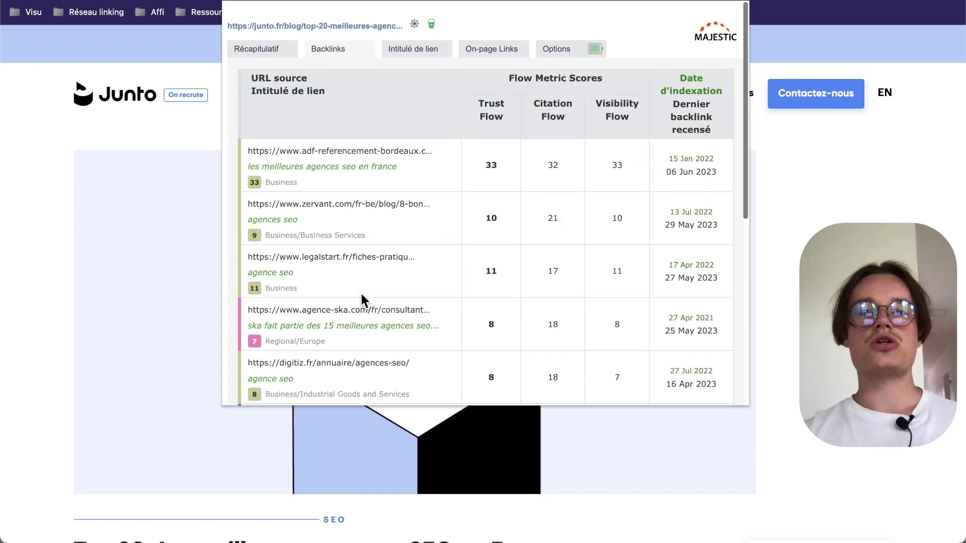
{"action": "mouse_move", "coordinate": [361, 294]}
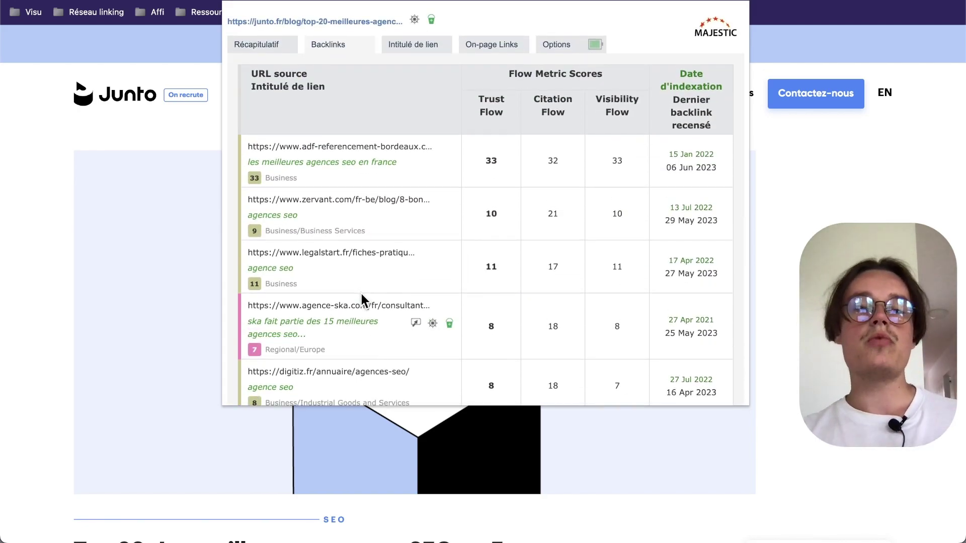
- Return to the untitled Google Docs document and select the "Depuis la SERP" heading
{"action": "left_click", "coordinate": [15, 210]}
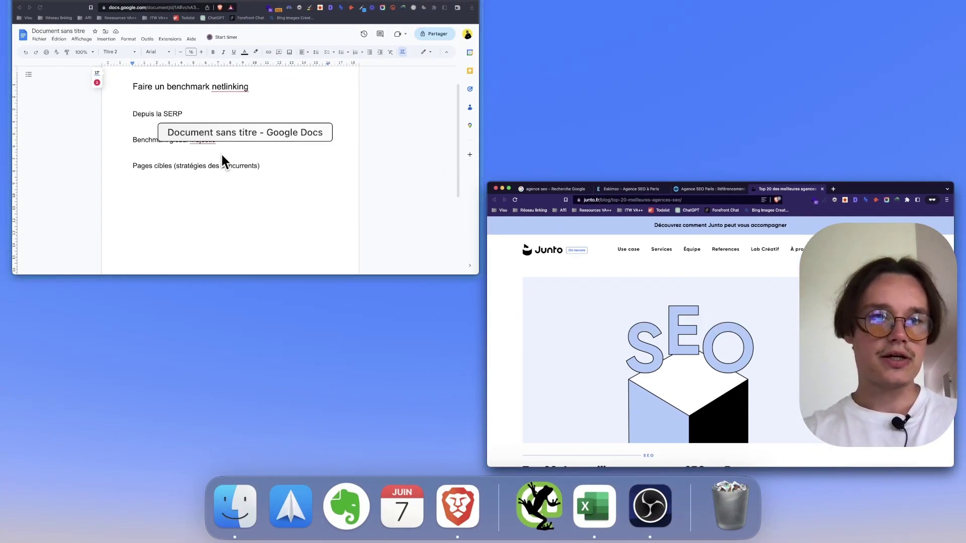
{"action": "left_click", "coordinate": [220, 152]}
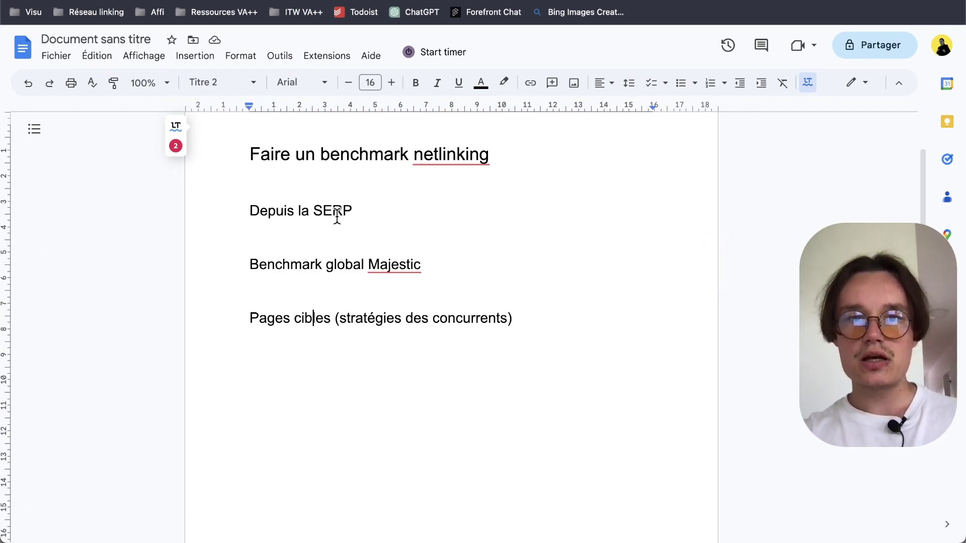
{"action": "double_click", "coordinate": [315, 208]}
{"action": "triple_click", "coordinate": [315, 208]}
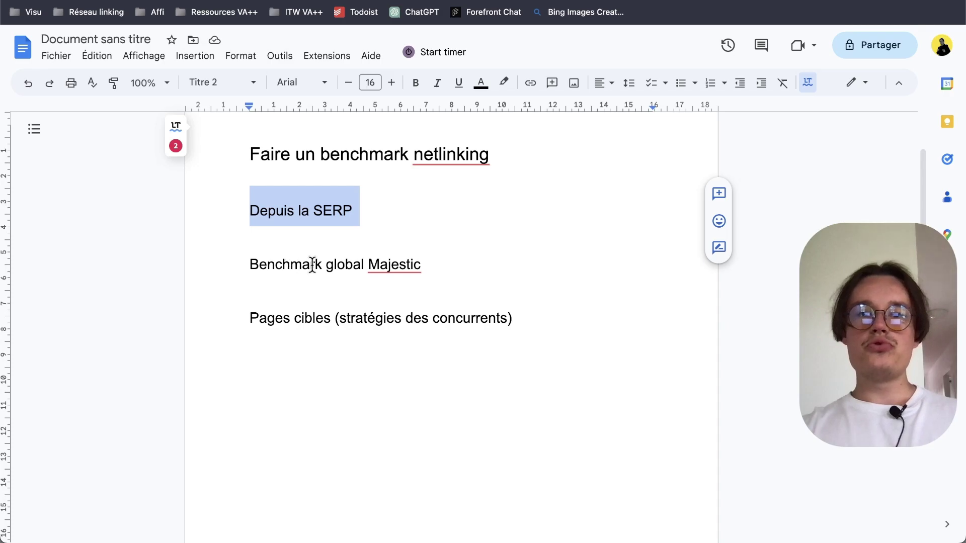
- Switch to the Majestic comparison summary and open the entry form for comparing up to 10 domains
{"action": "key", "text": "ctrl+Tab"}
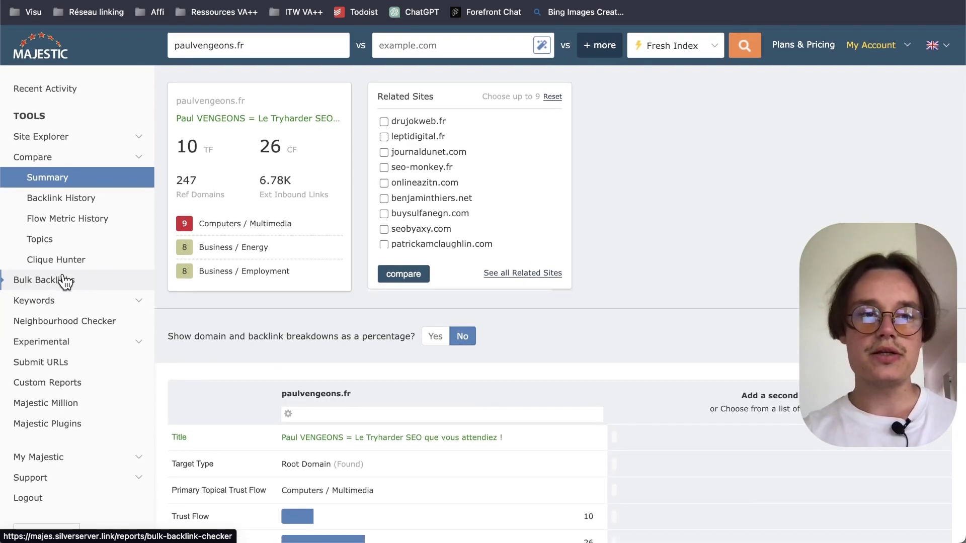
{"action": "scroll", "coordinate": [156, 216], "scroll_direction": "up", "scroll_amount": 2}
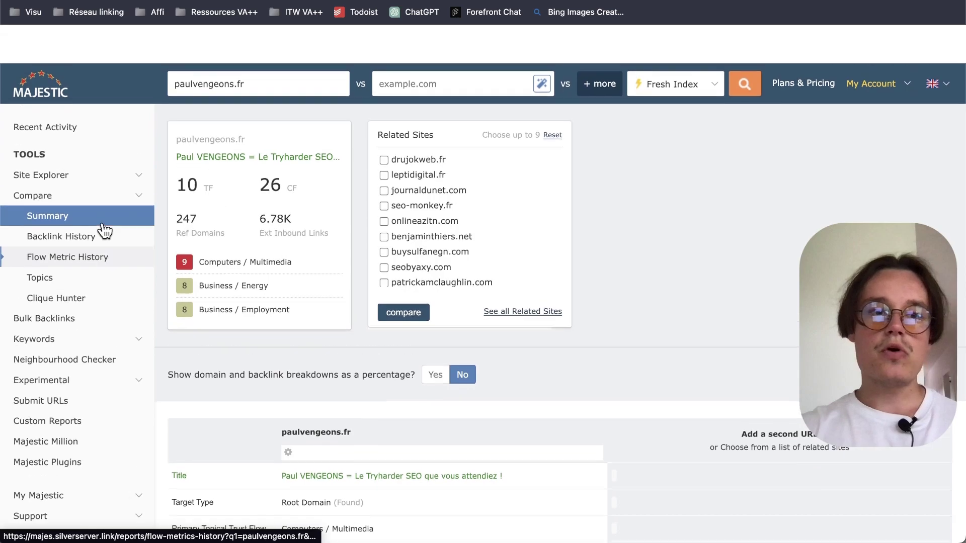
{"action": "left_click", "coordinate": [56, 158]}
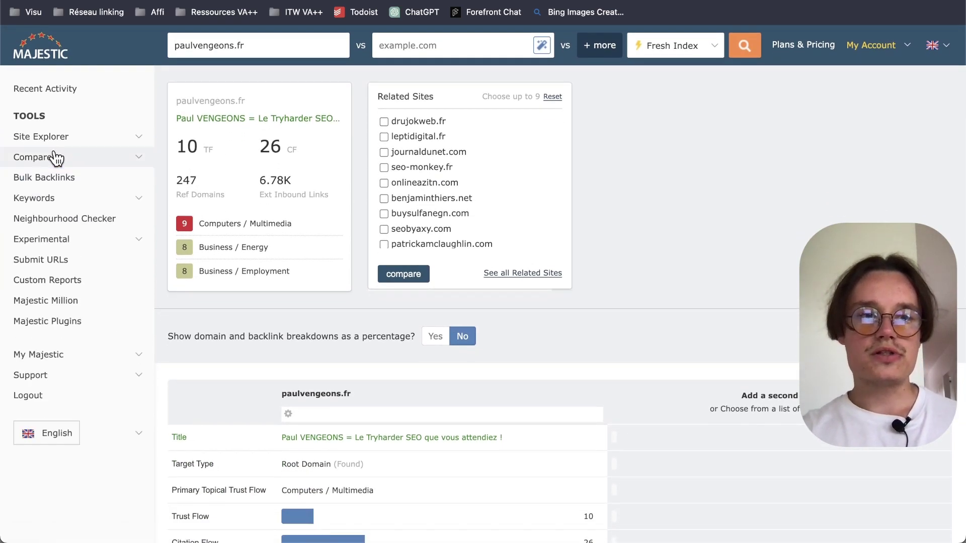
{"action": "left_click", "coordinate": [39, 158]}
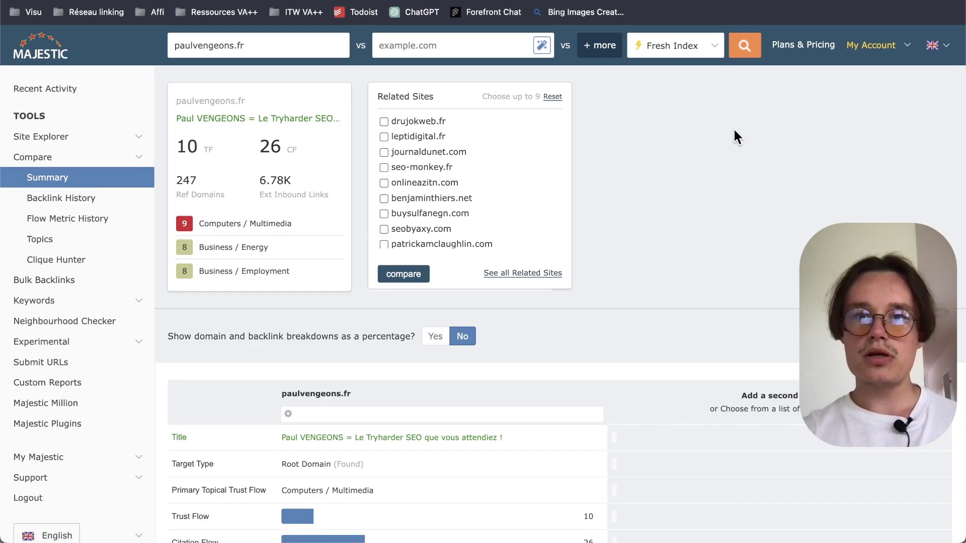
{"action": "left_click", "coordinate": [595, 50]}
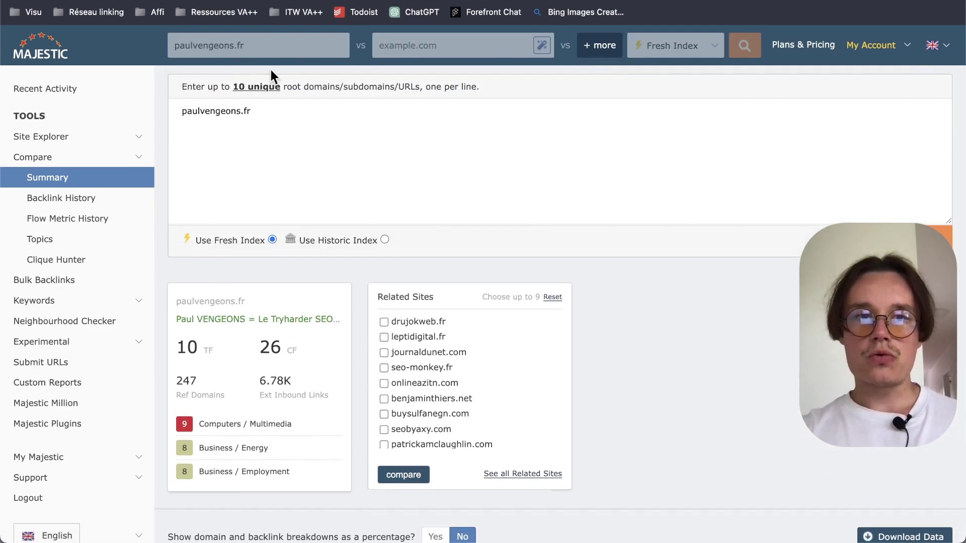
- Add eskimoz.fr, junto.fr and noiise.com below the existing domain and run the comparison with the Fresh Index
{"action": "left_click", "coordinate": [260, 112]}
{"action": "key", "text": "Return"}
{"action": "type", "text": "eskimoz.fr"}
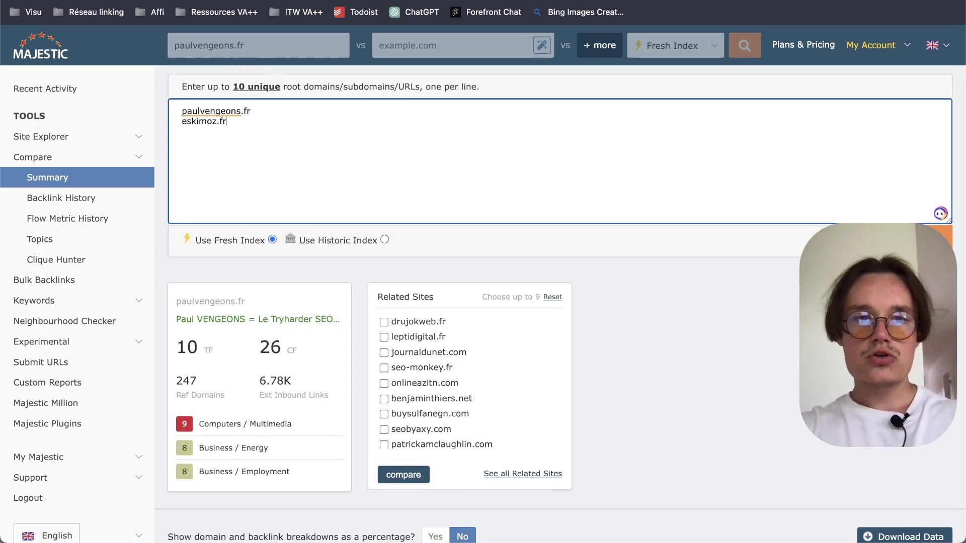
{"action": "key", "text": "Return"}
{"action": "type", "text": "junto"}
{"action": "type", "text": ".fr"}
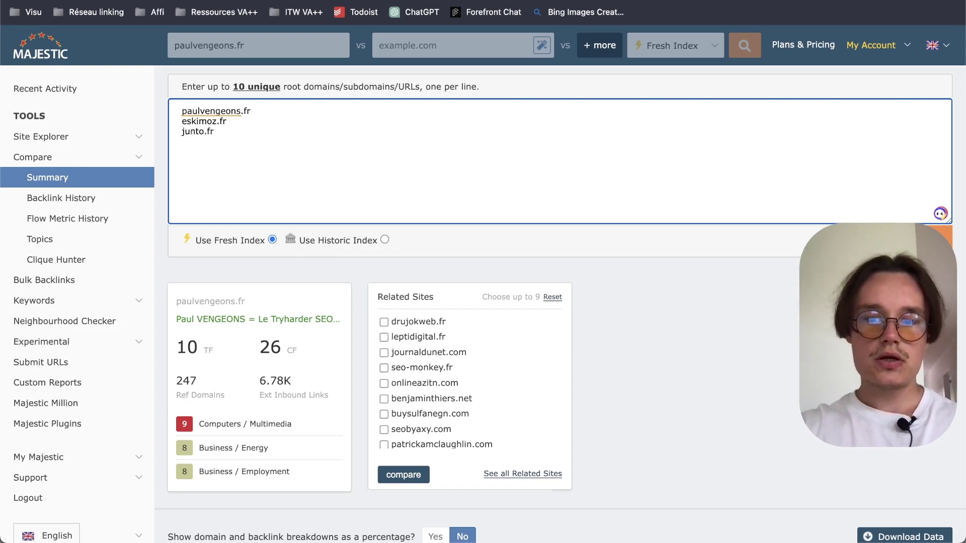
{"action": "key", "text": "Return"}
{"action": "type", "text": "n"}
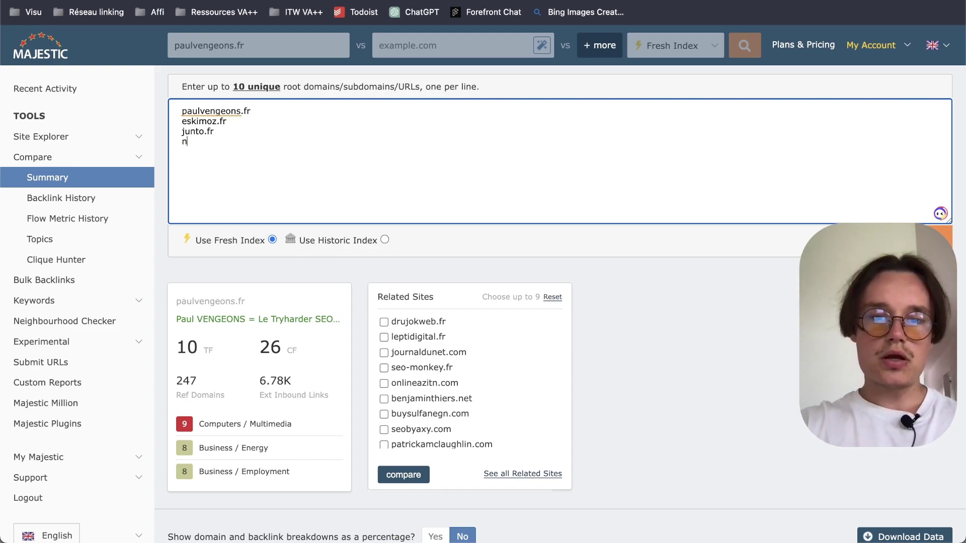
{"action": "type", "text": "oiise.com"}
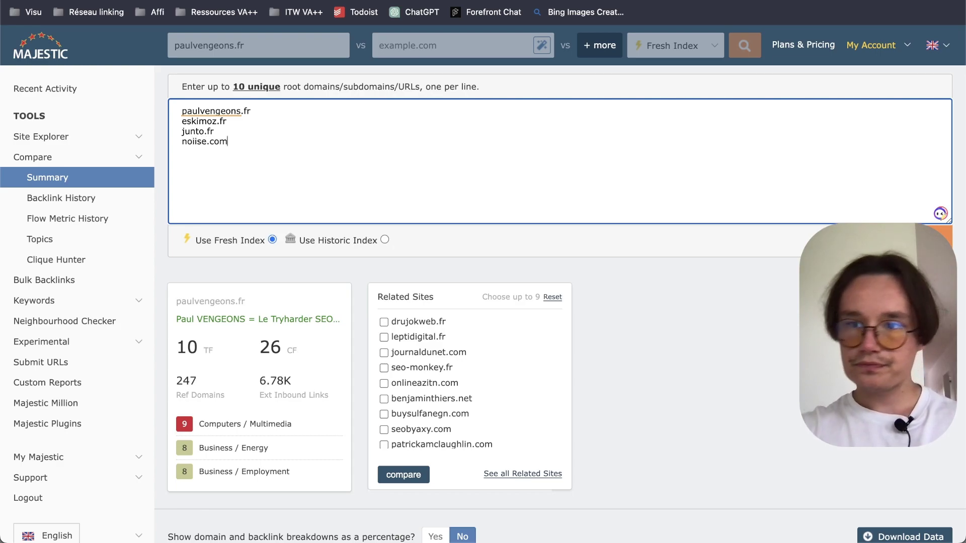
{"action": "left_click", "coordinate": [510, 257]}
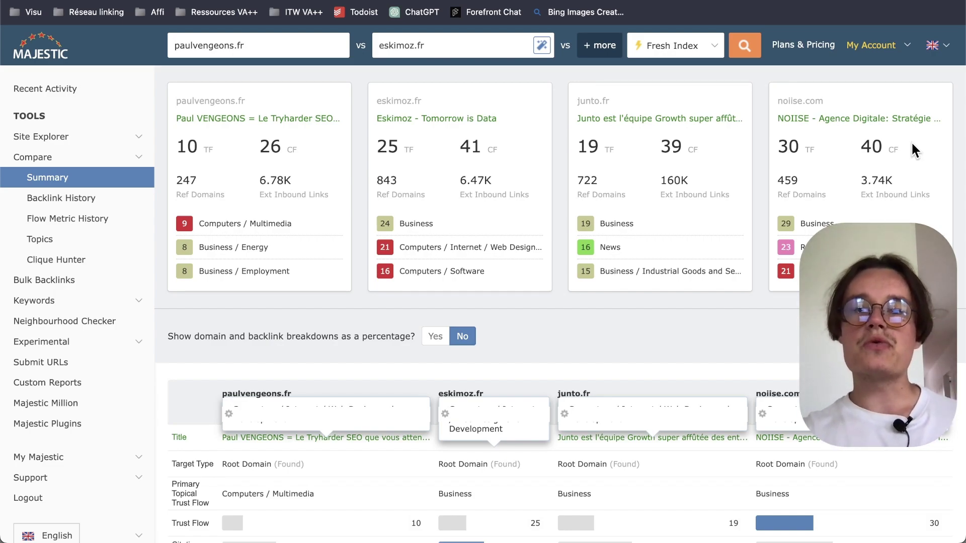
- Compare the referring domains of the original site, eskimoz.fr and junto.fr in their summary cards
{"action": "double_click", "coordinate": [191, 179]}
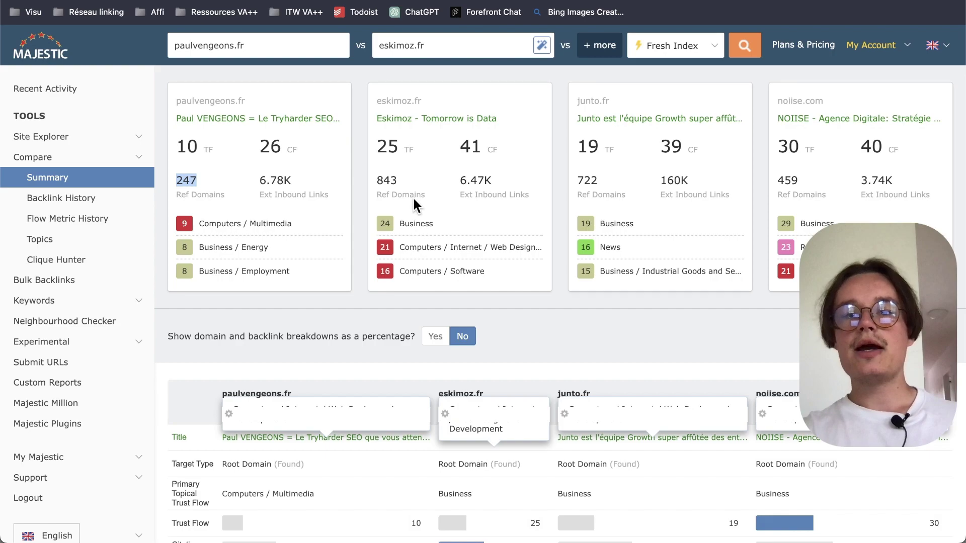
{"action": "double_click", "coordinate": [387, 180]}
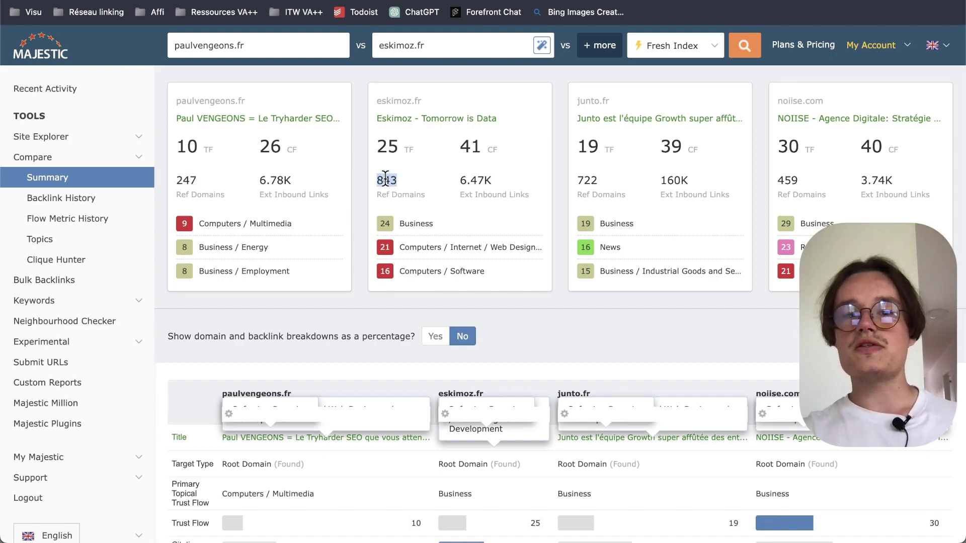
{"action": "double_click", "coordinate": [593, 180]}
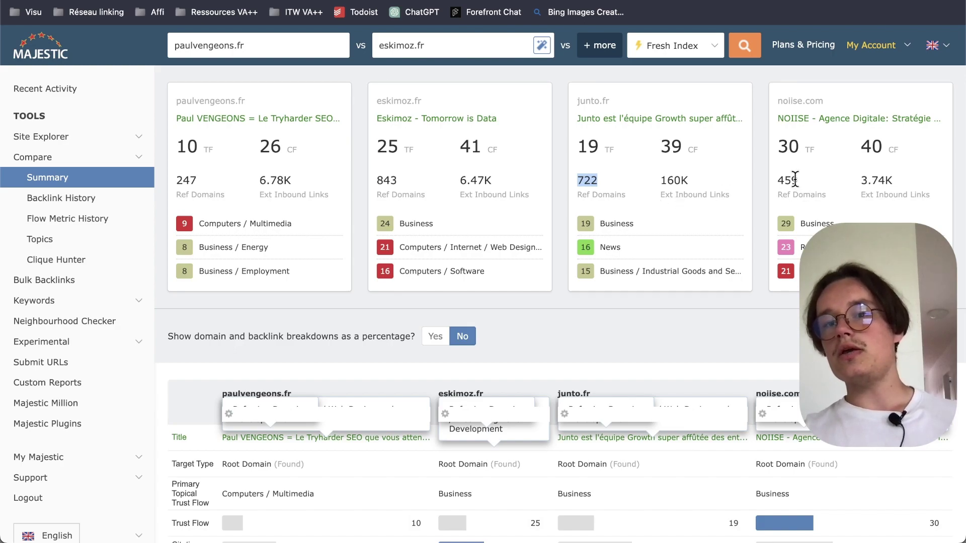
- Examine the comparison table's Trust Flow, Citation Flow, referring domains and inbound links for all four sites
{"action": "left_click", "coordinate": [585, 292]}
{"action": "scroll", "coordinate": [584, 289], "scroll_direction": "down", "scroll_amount": 3}
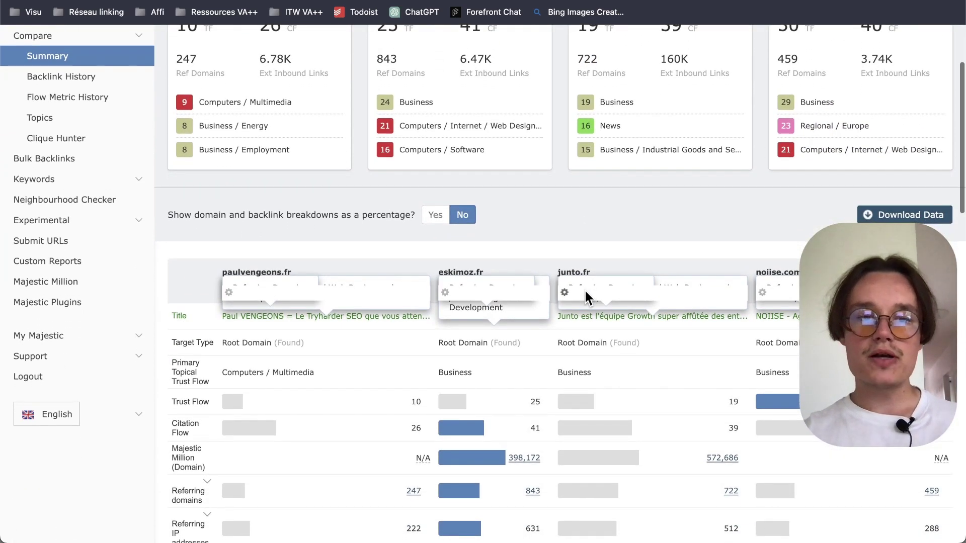
{"action": "scroll", "coordinate": [584, 291], "scroll_direction": "down", "scroll_amount": 5}
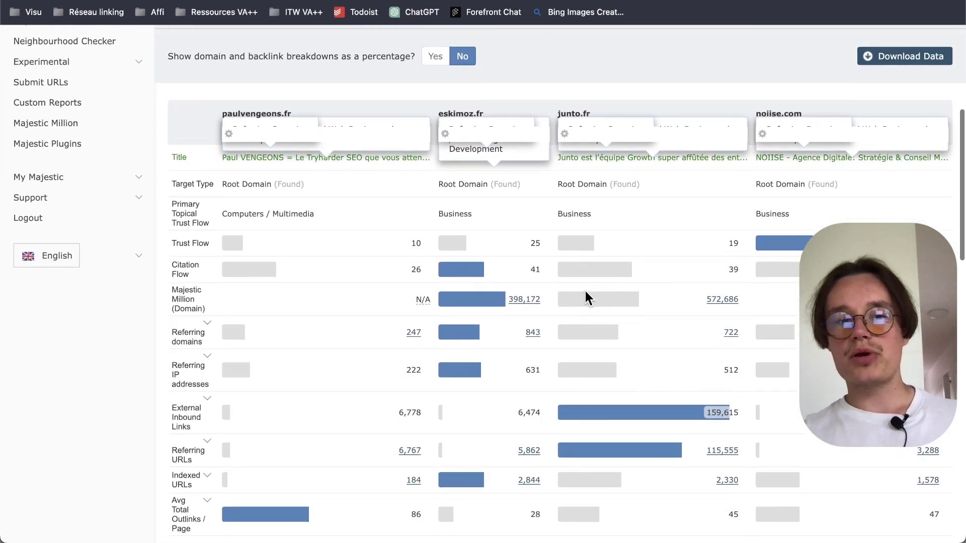
{"action": "scroll", "coordinate": [584, 289], "scroll_direction": "up", "scroll_amount": 1}
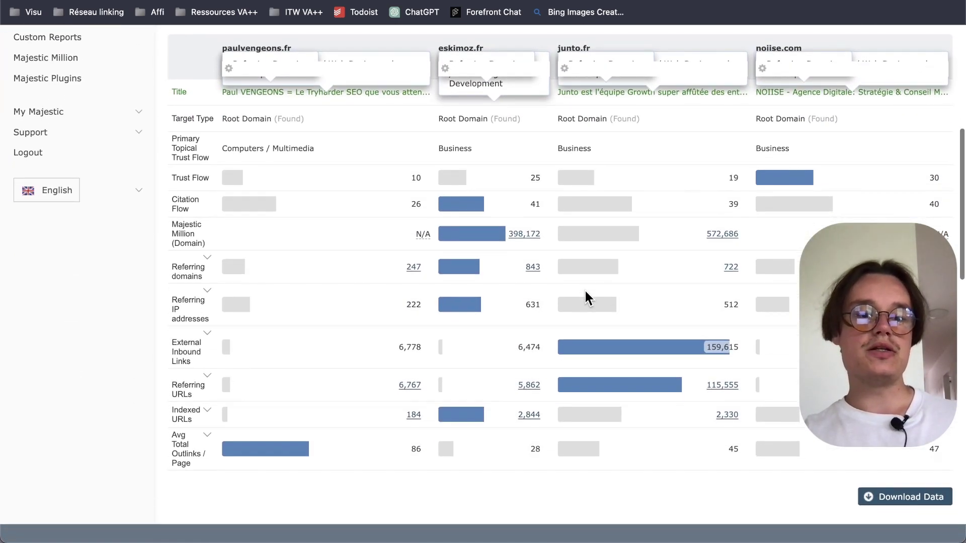
{"action": "scroll", "coordinate": [584, 289], "scroll_direction": "up", "scroll_amount": 7}
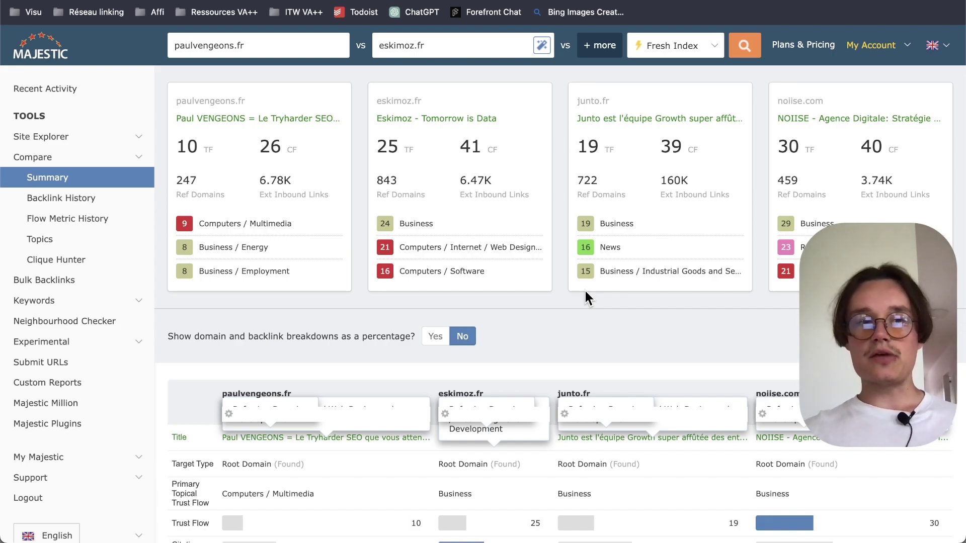
{"action": "scroll", "coordinate": [521, 279], "scroll_direction": "down", "scroll_amount": 1}
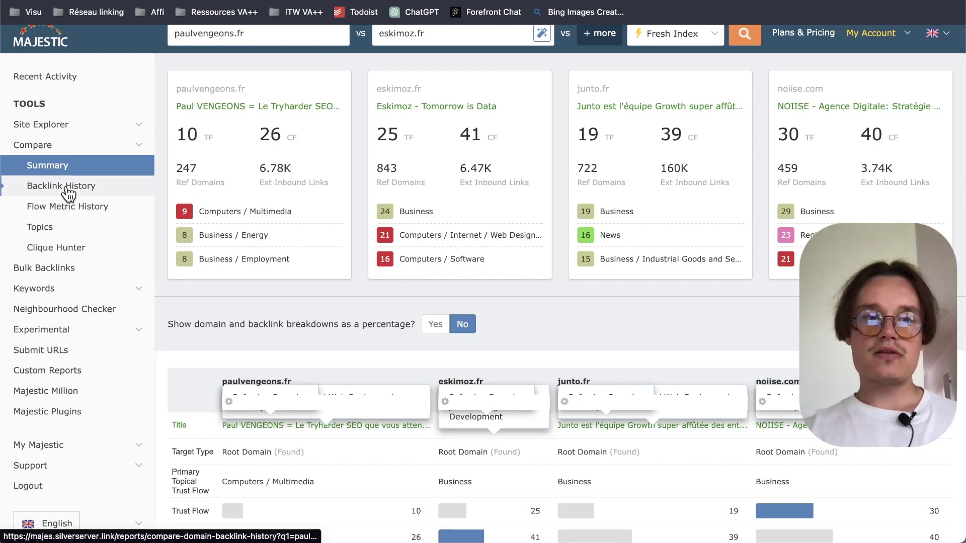
{"action": "scroll", "coordinate": [119, 195], "scroll_direction": "up", "scroll_amount": 1}
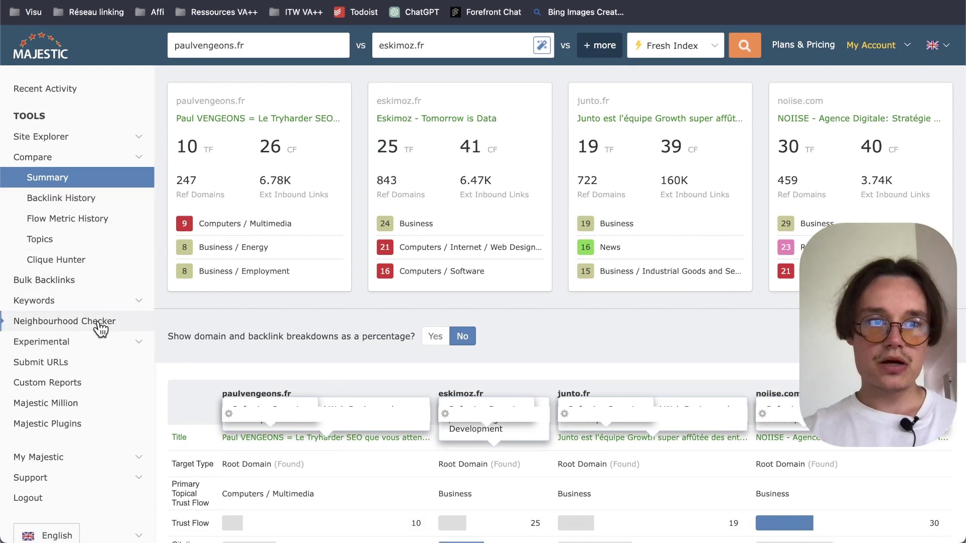
{"action": "scroll", "coordinate": [100, 328], "scroll_direction": "down", "scroll_amount": 1}
{"action": "scroll", "coordinate": [375, 250], "scroll_direction": "up", "scroll_amount": 2}
- Load the Site Explorer summary for eskimoz.fr at root-domain level
{"action": "double_click", "coordinate": [413, 43]}
{"action": "scroll", "coordinate": [562, 333], "scroll_direction": "up", "scroll_amount": 1}
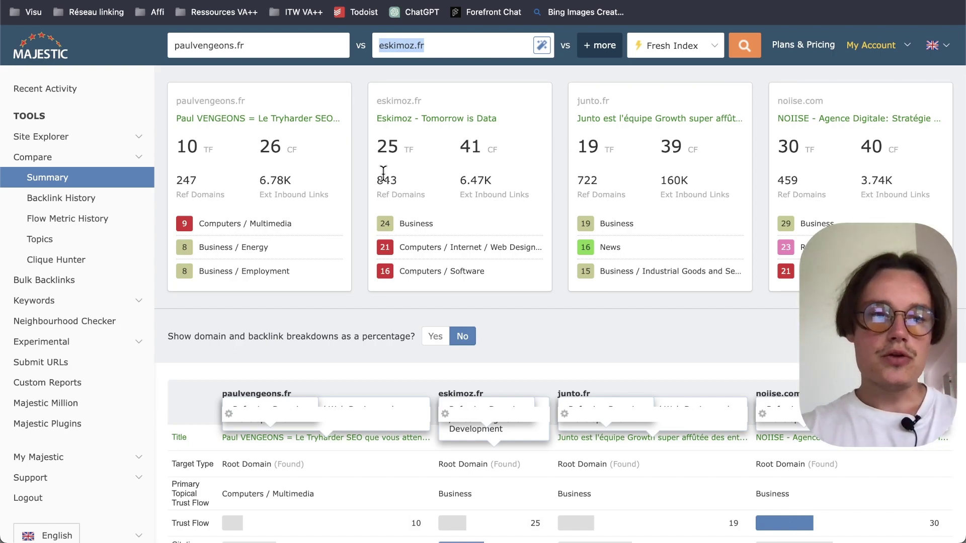
{"action": "scroll", "coordinate": [73, 247], "scroll_direction": "up", "scroll_amount": 1}
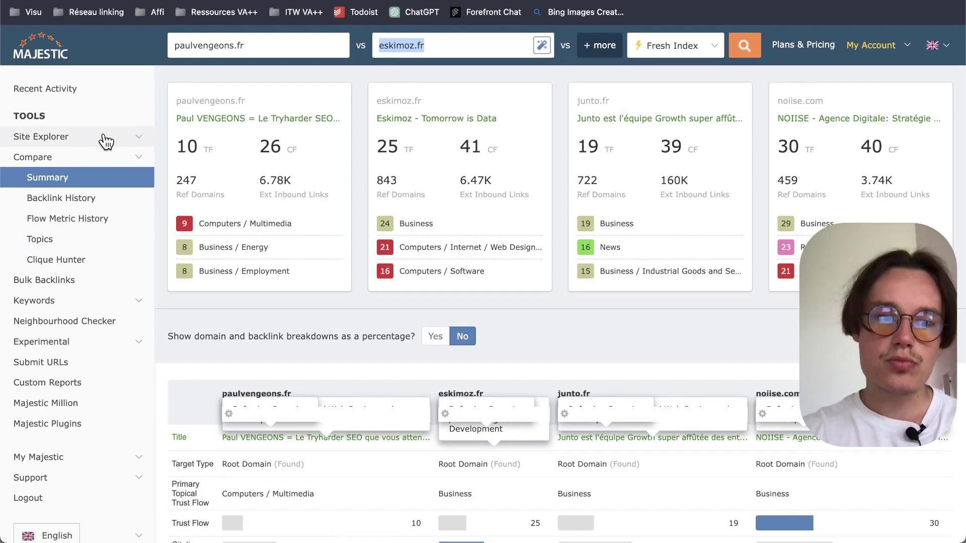
{"action": "left_click", "coordinate": [69, 138]}
{"action": "left_click", "coordinate": [49, 159]}
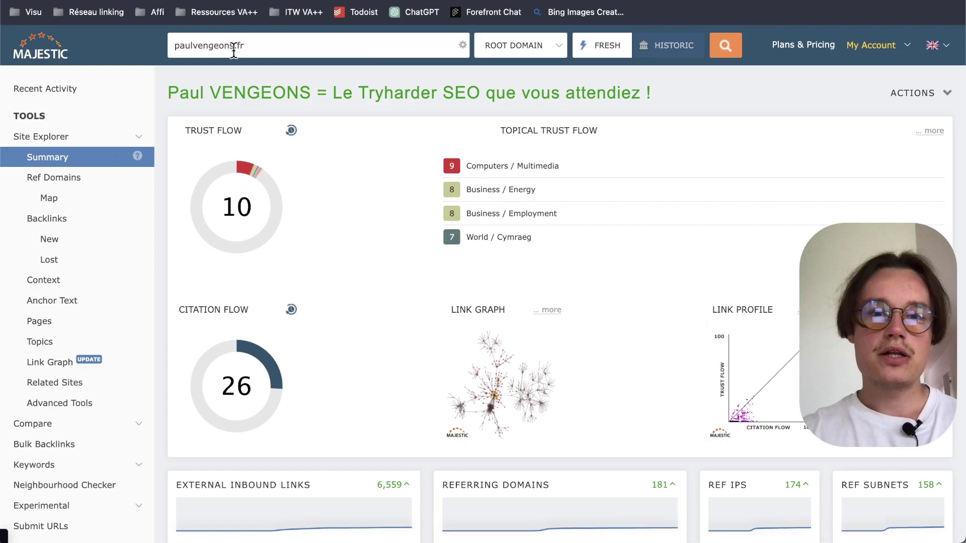
{"action": "double_click", "coordinate": [237, 45]}
{"action": "type", "text": "eskimoz.fr"}
{"action": "key", "text": "Return"}
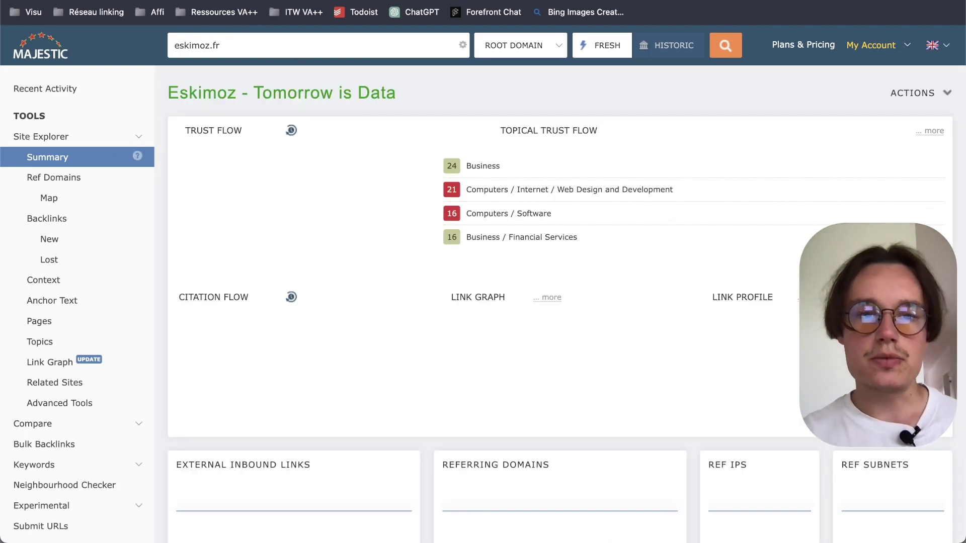
- Look over the inbound links, referring domains and top links in the eskimoz.fr summary
{"action": "scroll", "coordinate": [498, 292], "scroll_direction": "down", "scroll_amount": 2}
{"action": "scroll", "coordinate": [553, 291], "scroll_direction": "down", "scroll_amount": 4}
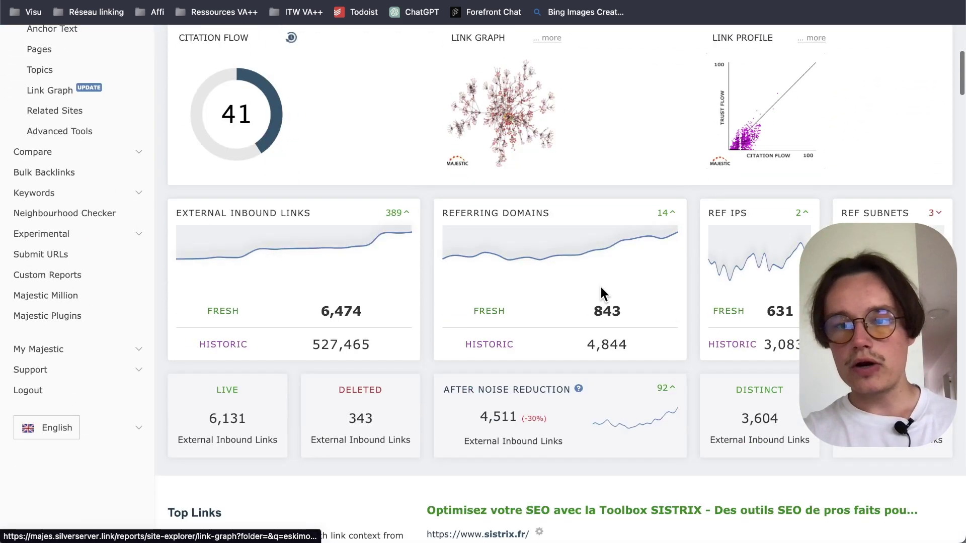
{"action": "scroll", "coordinate": [693, 242], "scroll_direction": "down", "scroll_amount": 7}
{"action": "scroll", "coordinate": [690, 244], "scroll_direction": "down", "scroll_amount": 4}
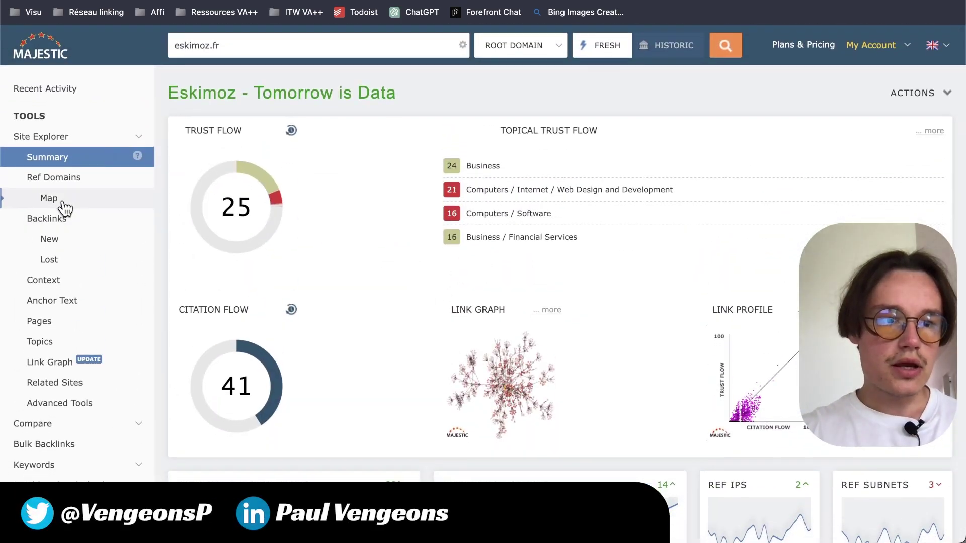
- Open the Site Explorer Pages report for eskimoz.fr
{"action": "scroll", "coordinate": [64, 257], "scroll_direction": "down", "scroll_amount": 2}
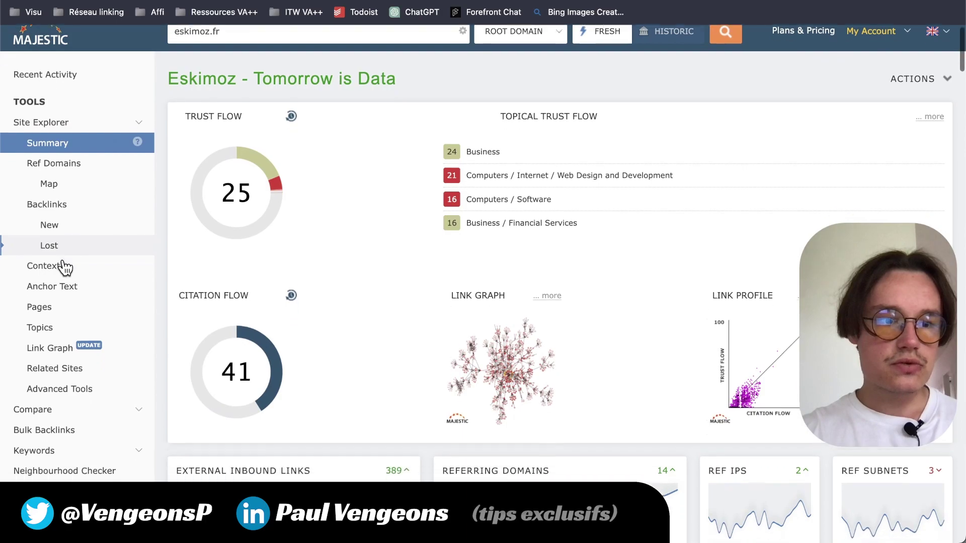
{"action": "scroll", "coordinate": [64, 267], "scroll_direction": "up", "scroll_amount": 1}
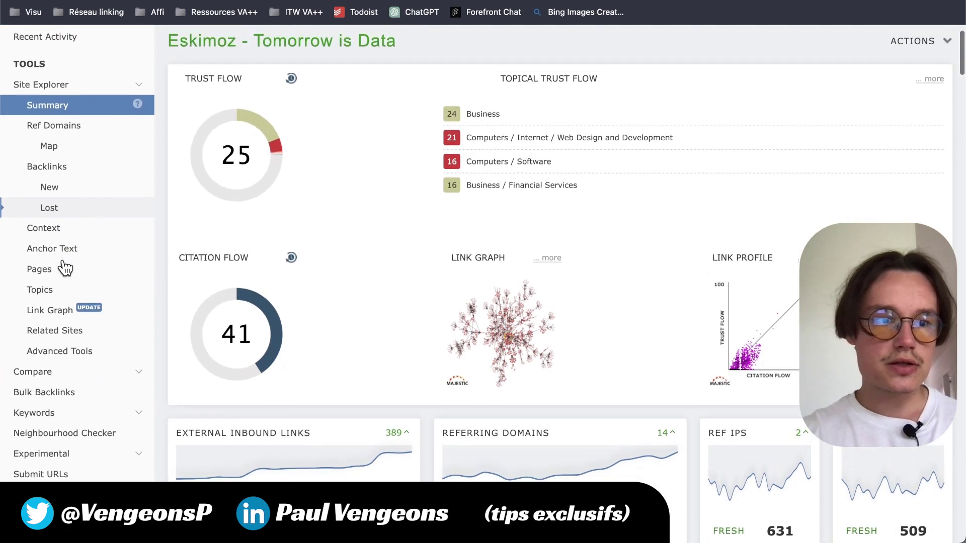
{"action": "scroll", "coordinate": [64, 267], "scroll_direction": "down", "scroll_amount": 1}
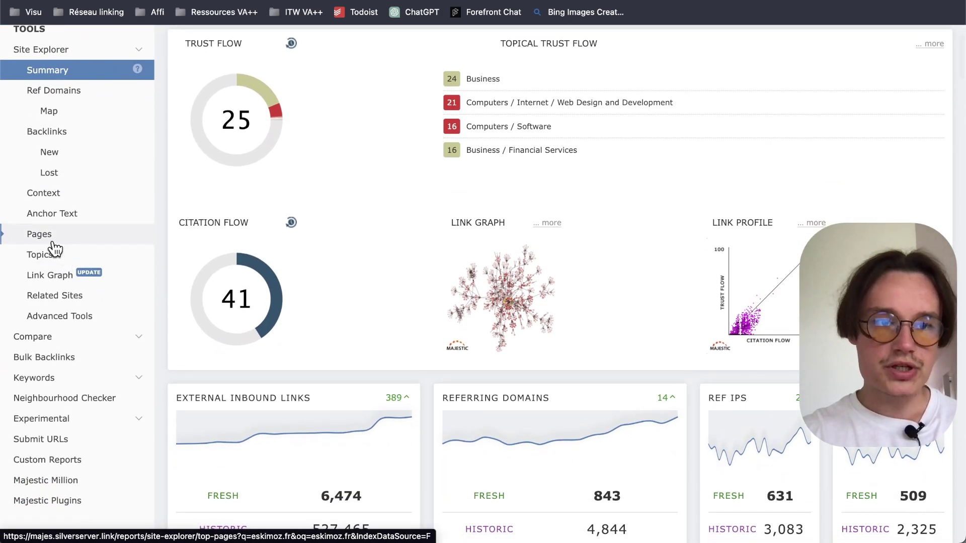
{"action": "scroll", "coordinate": [783, 333], "scroll_direction": "up", "scroll_amount": 3}
{"action": "left_click", "coordinate": [784, 333]}
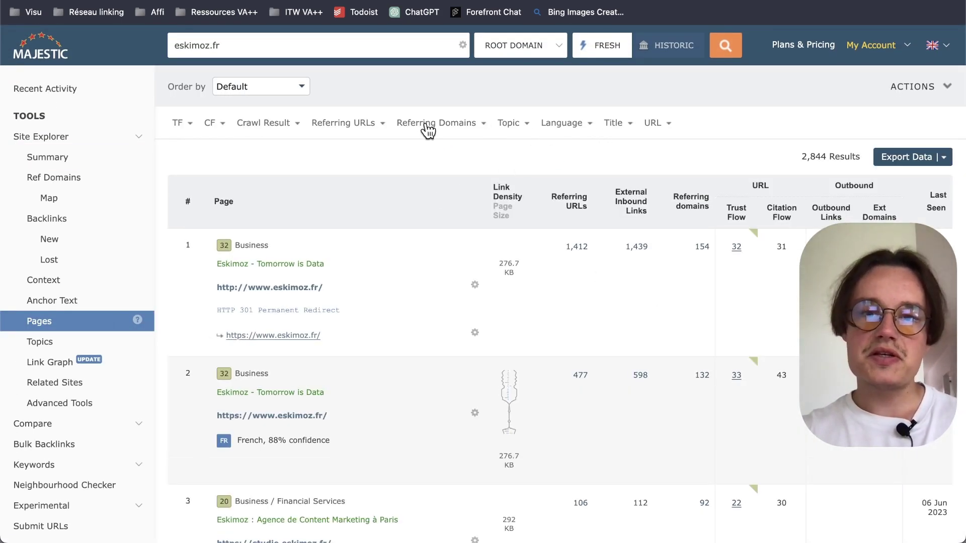
- Examine which eskimoz.fr pages attract the most links, focusing on each page's referring domains
{"action": "scroll", "coordinate": [598, 133], "scroll_direction": "down", "scroll_amount": 3}
{"action": "scroll", "coordinate": [597, 133], "scroll_direction": "down", "scroll_amount": 1}
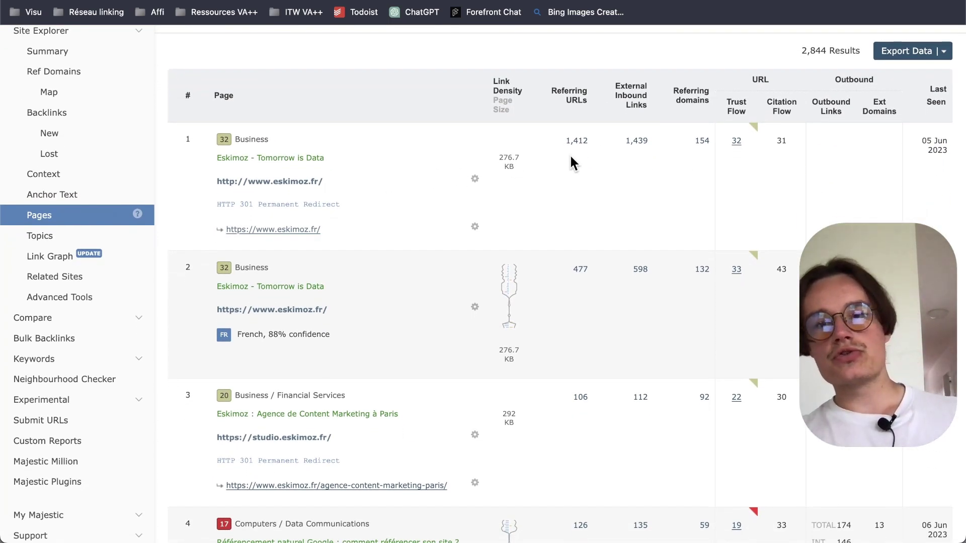
{"action": "scroll", "coordinate": [511, 159], "scroll_direction": "up", "scroll_amount": 4}
{"action": "scroll", "coordinate": [701, 145], "scroll_direction": "down", "scroll_amount": 2}
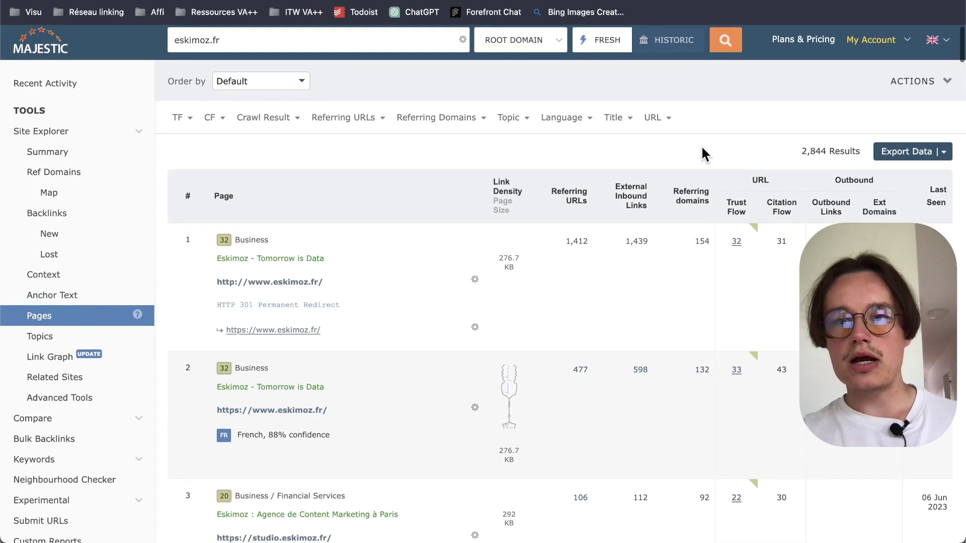
{"action": "scroll", "coordinate": [701, 147], "scroll_direction": "down", "scroll_amount": 1}
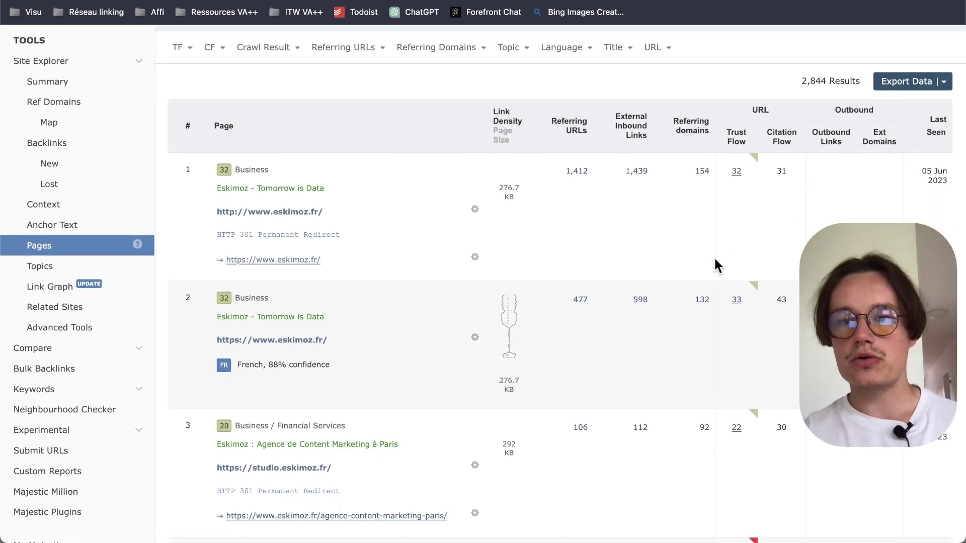
{"action": "scroll", "coordinate": [714, 255], "scroll_direction": "down", "scroll_amount": 1}
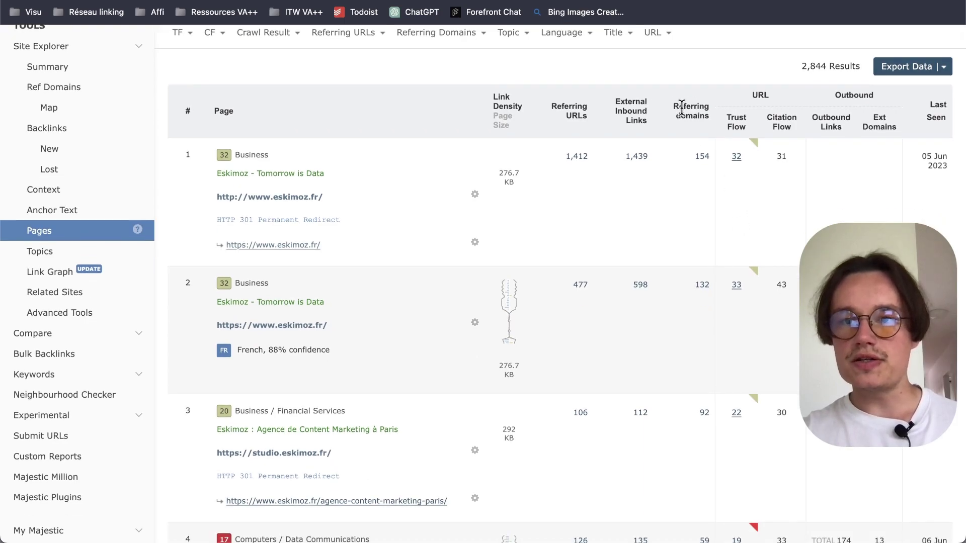
{"action": "left_click_drag", "start_coordinate": [677, 105], "coordinate": [704, 156]}
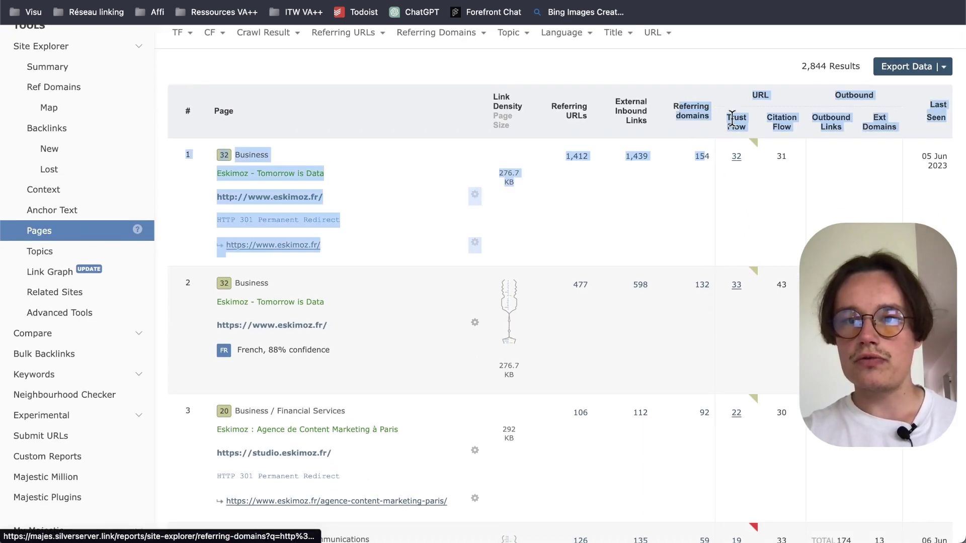
{"action": "left_click", "coordinate": [720, 50]}
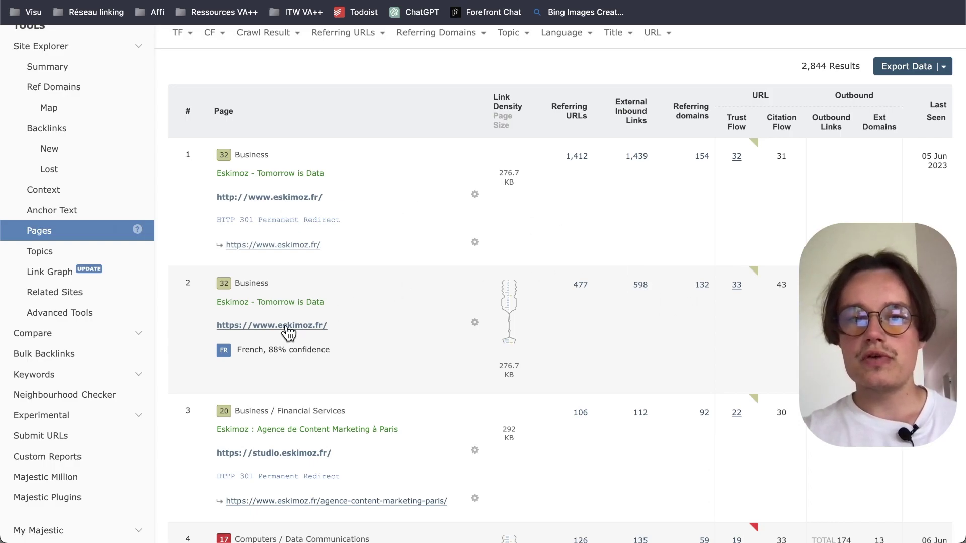
- Review the most-linked eskimoz.fr pages beyond the homepage, such as referencement-naturel, content-marketing, seo-agency and brand-content, to identify the link targets
{"action": "scroll", "coordinate": [475, 308], "scroll_direction": "down", "scroll_amount": 2}
{"action": "scroll", "coordinate": [476, 308], "scroll_direction": "down", "scroll_amount": 5}
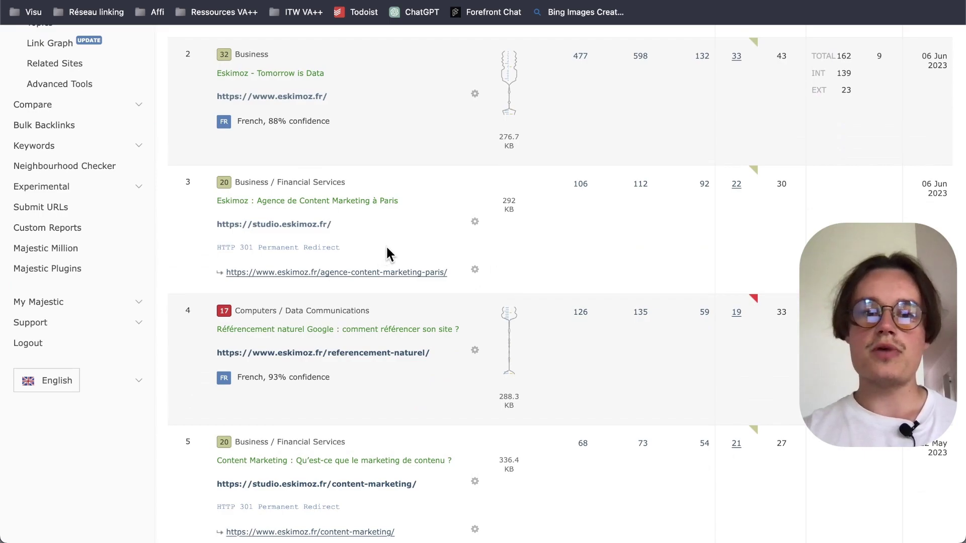
{"action": "scroll", "coordinate": [607, 259], "scroll_direction": "down", "scroll_amount": 6}
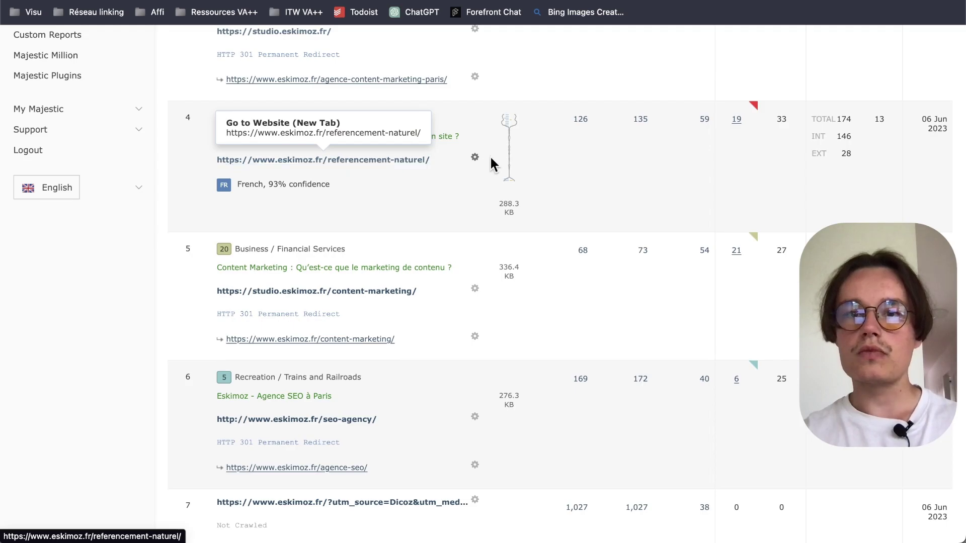
{"action": "scroll", "coordinate": [415, 176], "scroll_direction": "down", "scroll_amount": 2}
{"action": "scroll", "coordinate": [417, 181], "scroll_direction": "up", "scroll_amount": 2}
{"action": "scroll", "coordinate": [418, 185], "scroll_direction": "down", "scroll_amount": 3}
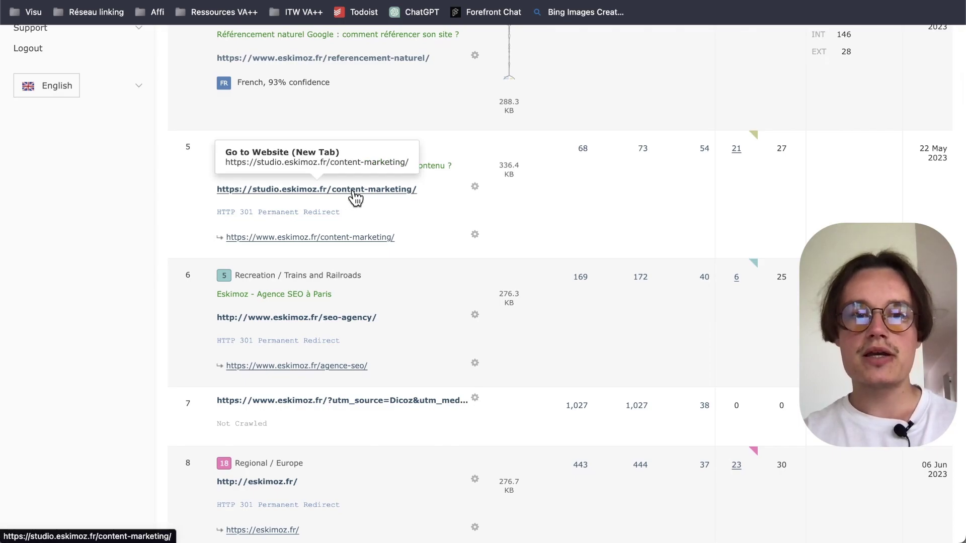
{"action": "scroll", "coordinate": [441, 187], "scroll_direction": "down", "scroll_amount": 5}
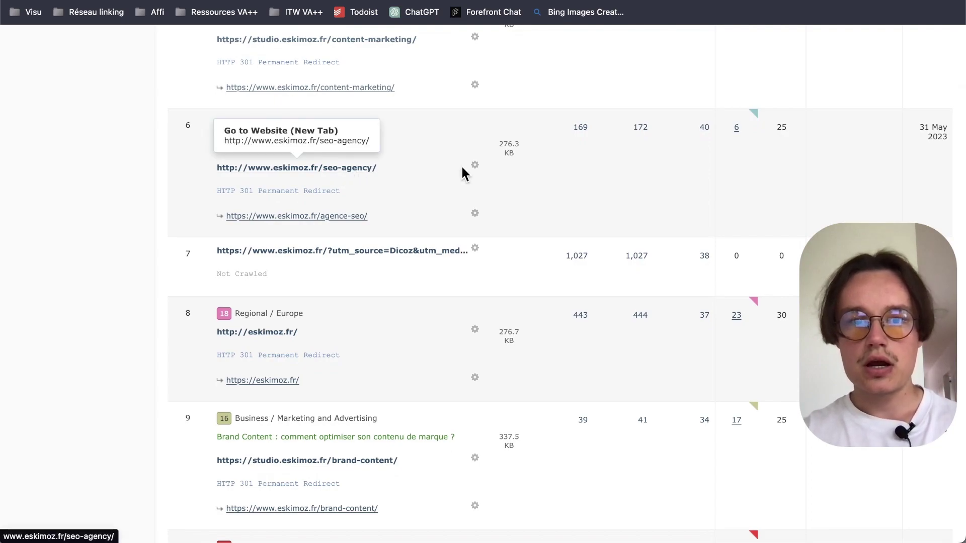
{"action": "scroll", "coordinate": [460, 164], "scroll_direction": "down", "scroll_amount": 5}
{"action": "scroll", "coordinate": [460, 165], "scroll_direction": "down", "scroll_amount": 3}
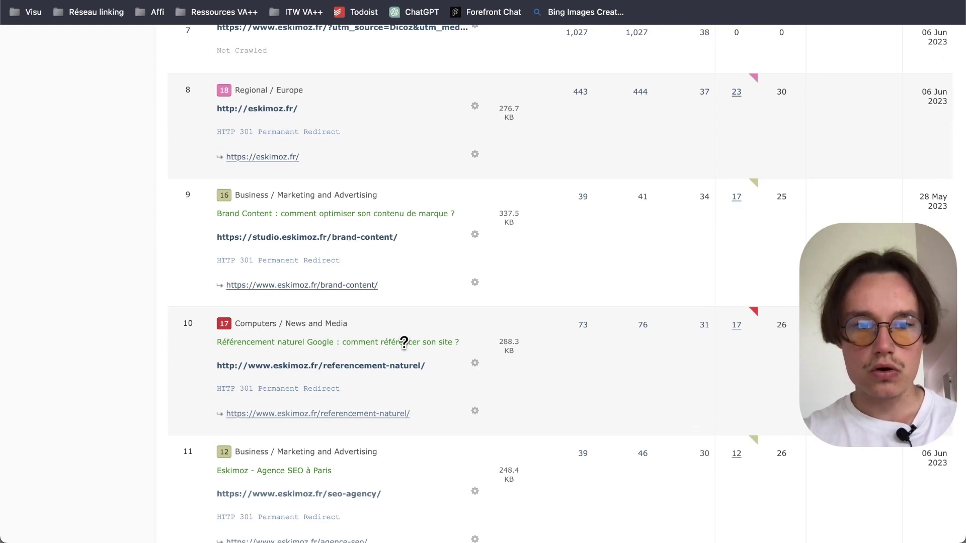
{"action": "scroll", "coordinate": [403, 341], "scroll_direction": "down", "scroll_amount": 1}
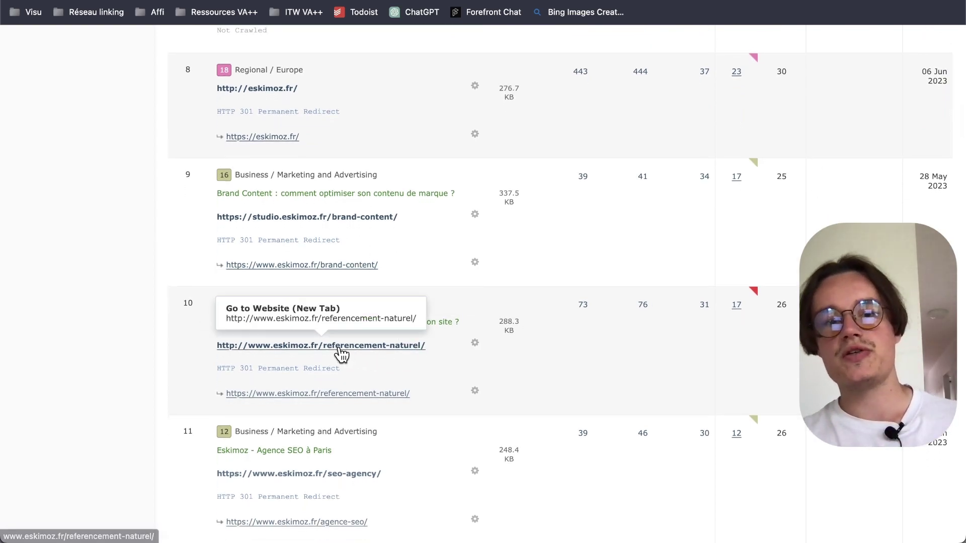
{"action": "scroll", "coordinate": [339, 346], "scroll_direction": "up", "scroll_amount": 20}
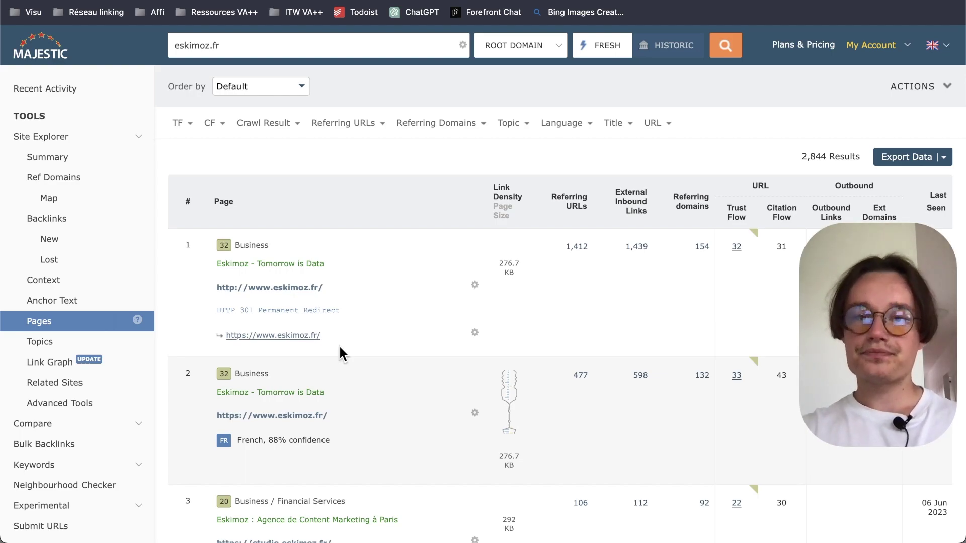
- Switch to Eskimoz's Référencement naturel page and check which keyword its main heading and title tag target
{"action": "key", "text": "ctrl+Tab"}
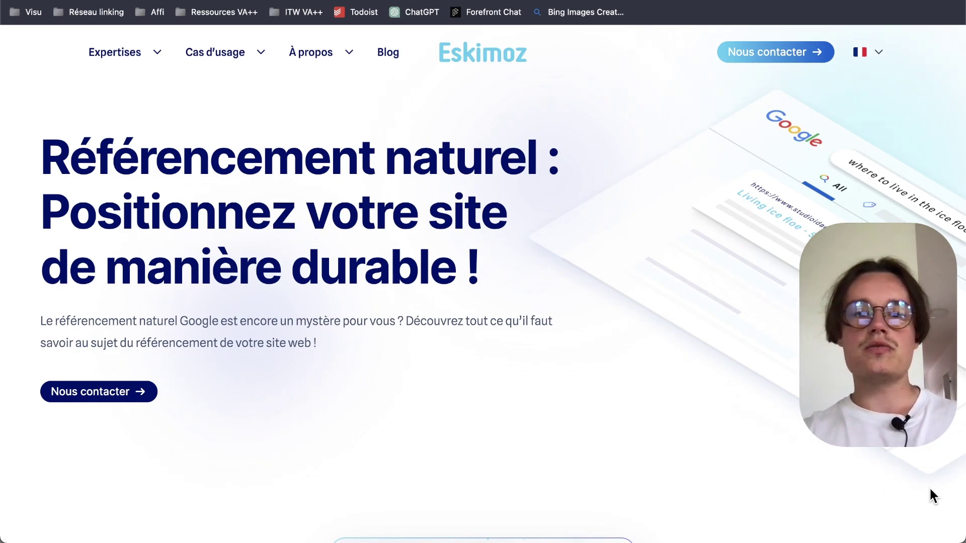
{"action": "left_click_drag", "start_coordinate": [41, 157], "coordinate": [485, 161]}
{"action": "left_click", "coordinate": [652, 222]}
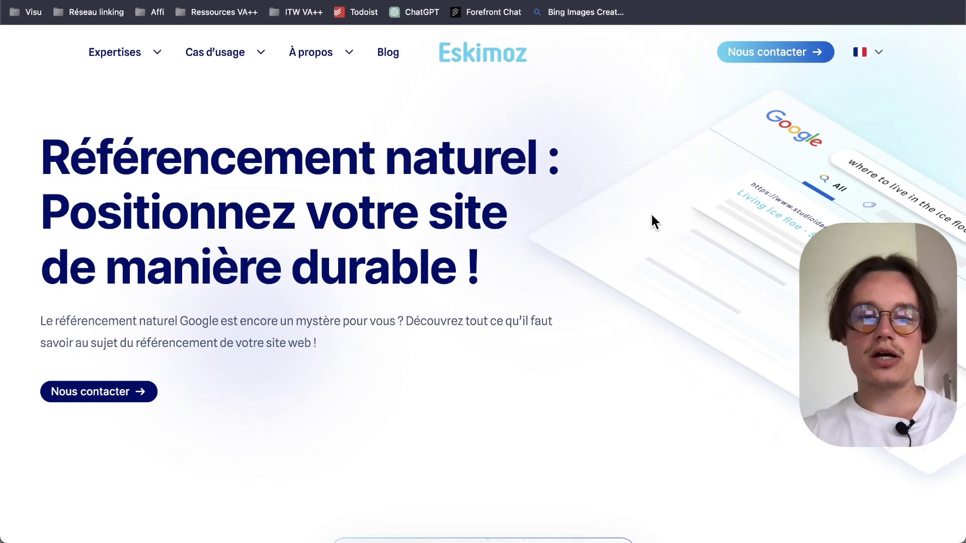
{"action": "key", "text": "alt+shift+d"}
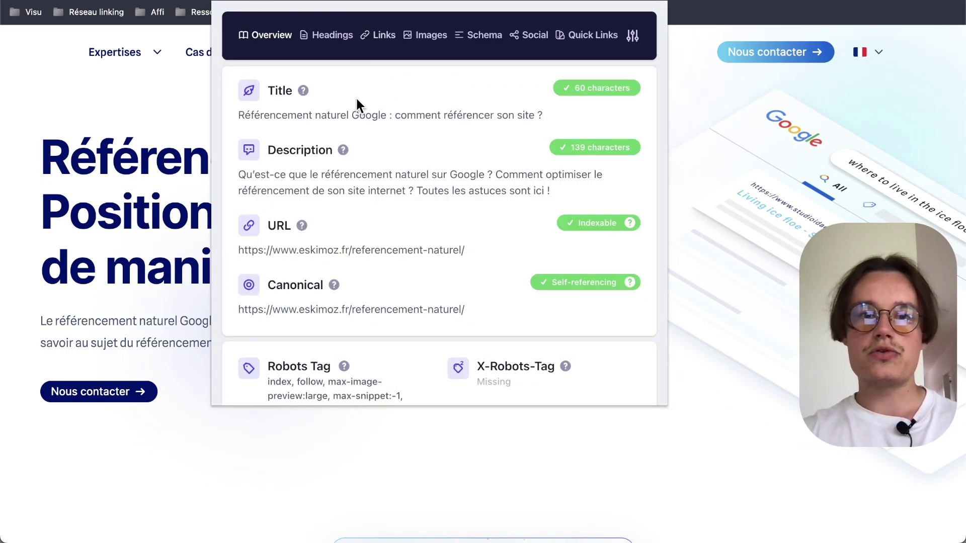
{"action": "left_click_drag", "start_coordinate": [238, 115], "coordinate": [348, 115]}
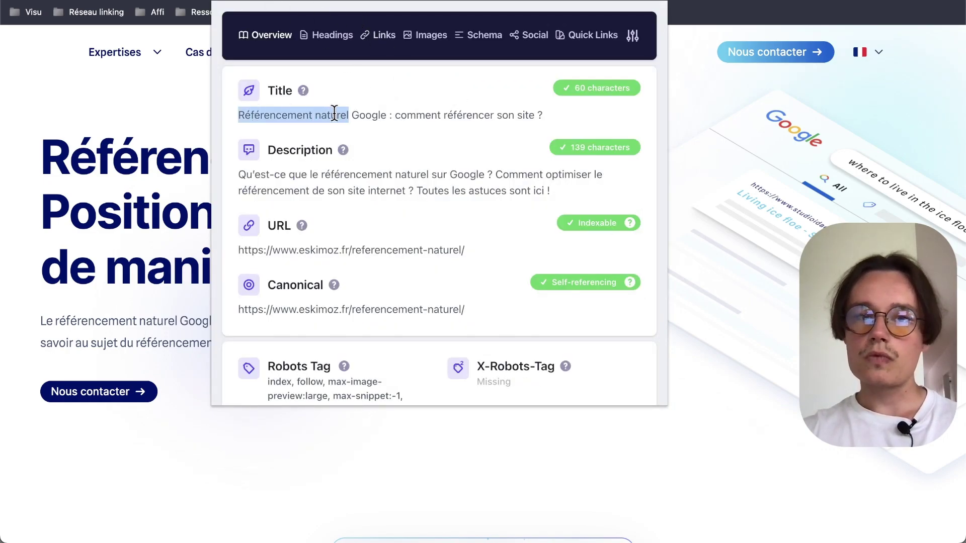
- Check the SEO metadata overview of Eskimoz's content marketing guide and its SEO agency page
{"action": "left_click", "coordinate": [107, 146]}
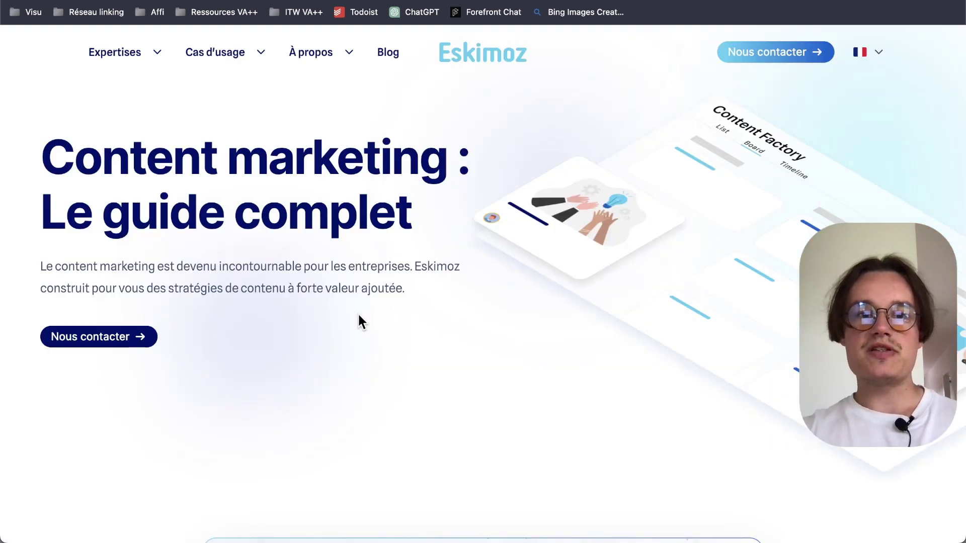
{"action": "key", "text": "alt+shift+d"}
{"action": "left_click", "coordinate": [129, 189]}
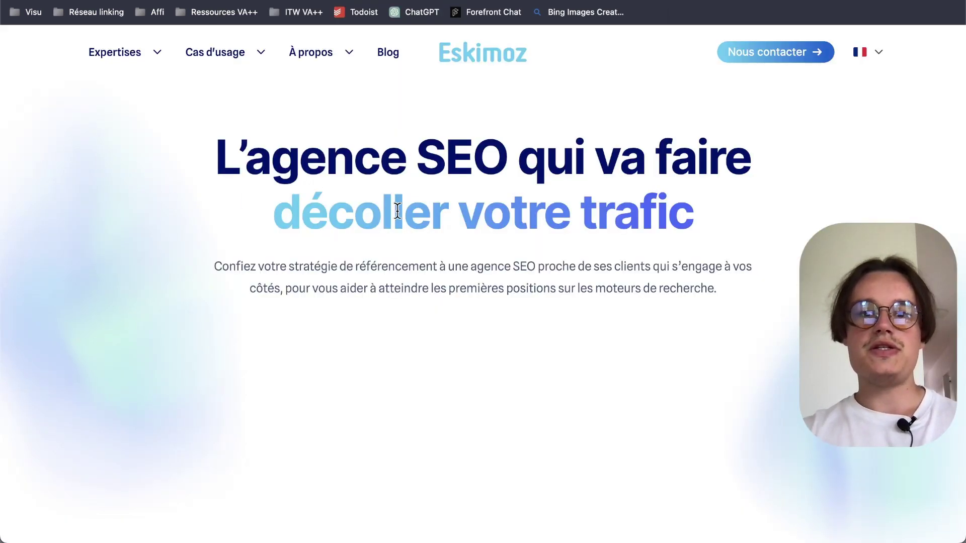
{"action": "key", "text": "alt+shift+d"}
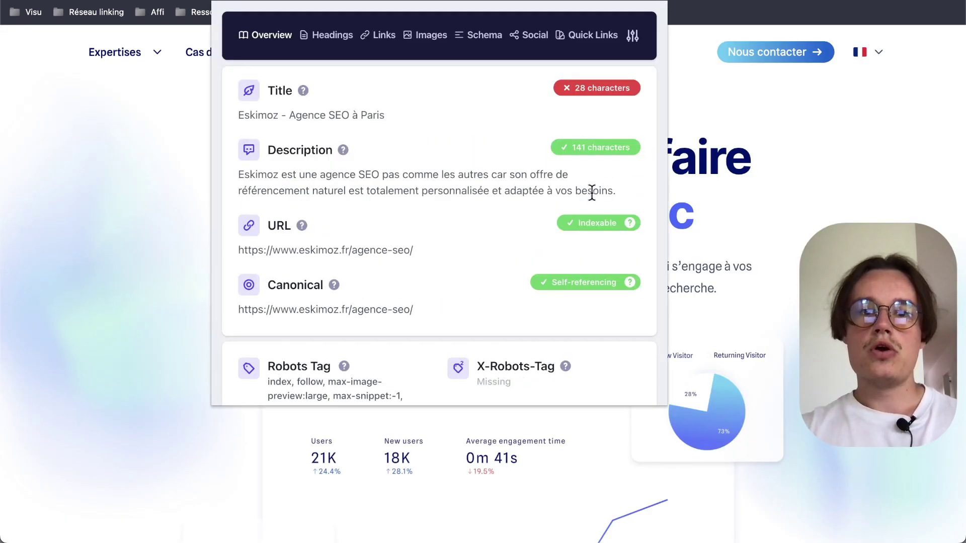
- Inspect the redirect chain from the seo-agency URL to the agence-seo page with Redirect Path
{"action": "left_click", "coordinate": [2, 210]}
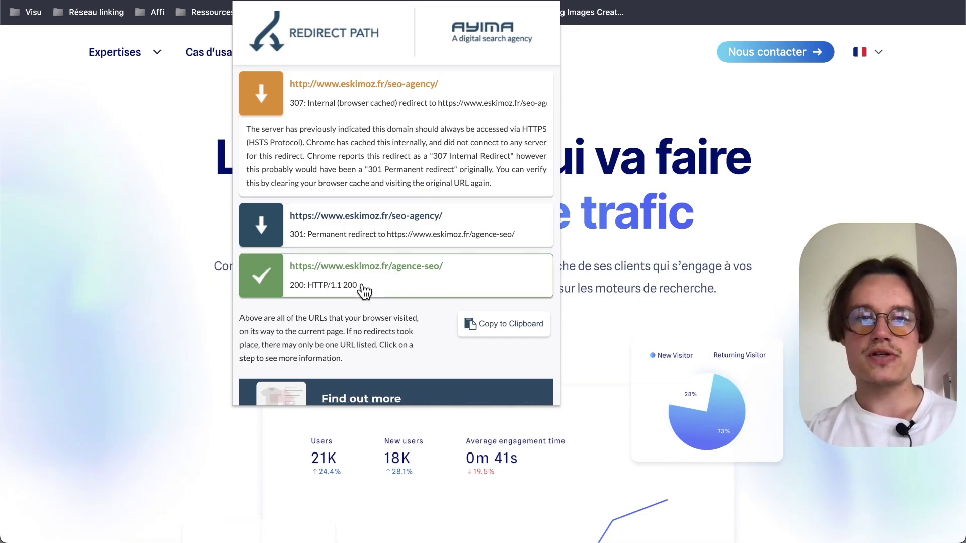
{"action": "left_click", "coordinate": [179, 294]}
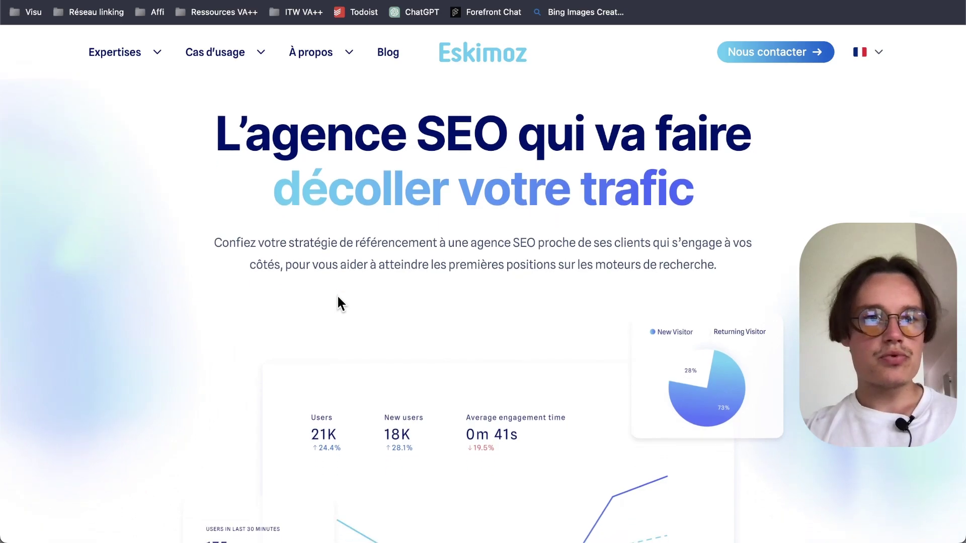
{"action": "scroll", "coordinate": [337, 296], "scroll_direction": "up", "scroll_amount": 2}
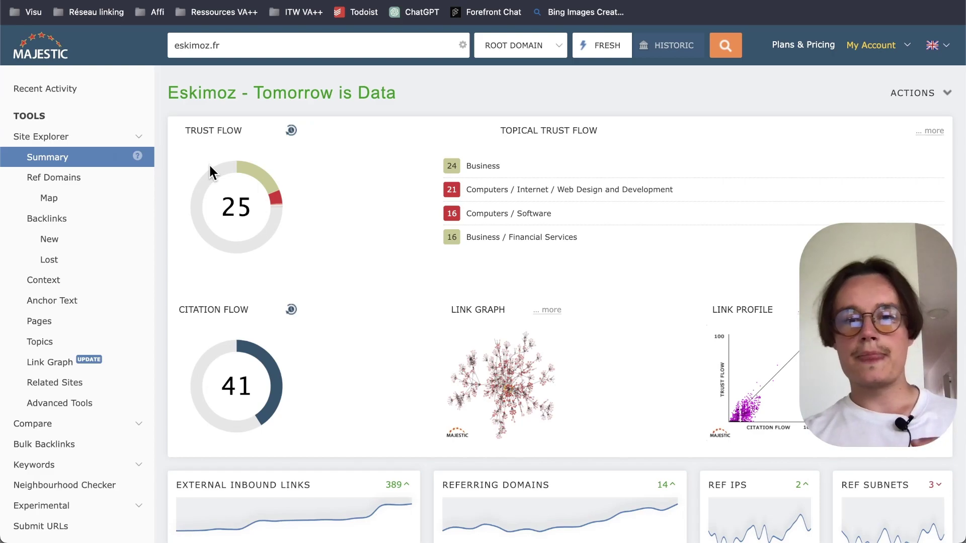
- Open the interactive Link Graph from the Link Charts section of the eskimoz.fr summary
{"action": "scroll", "coordinate": [451, 283], "scroll_direction": "down", "scroll_amount": 1}
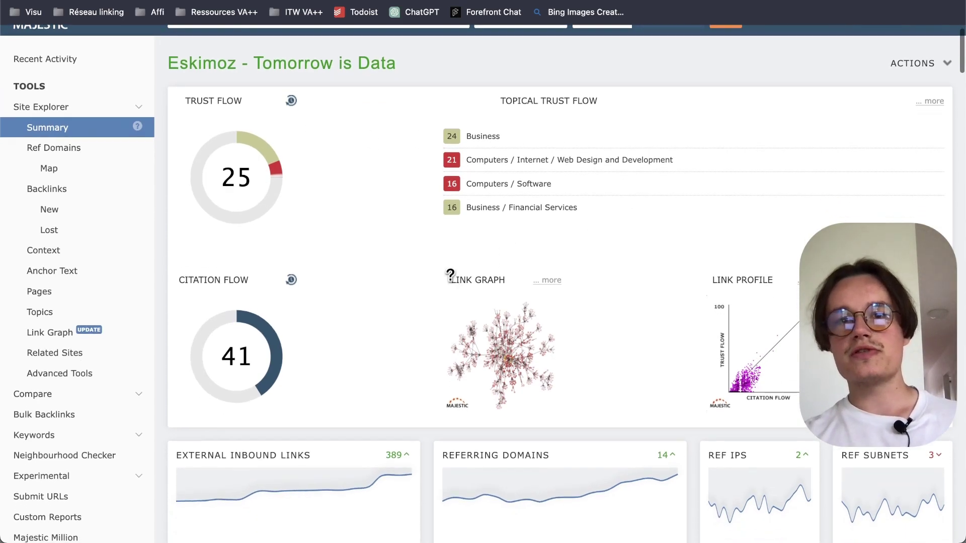
{"action": "mouse_move", "coordinate": [450, 275]}
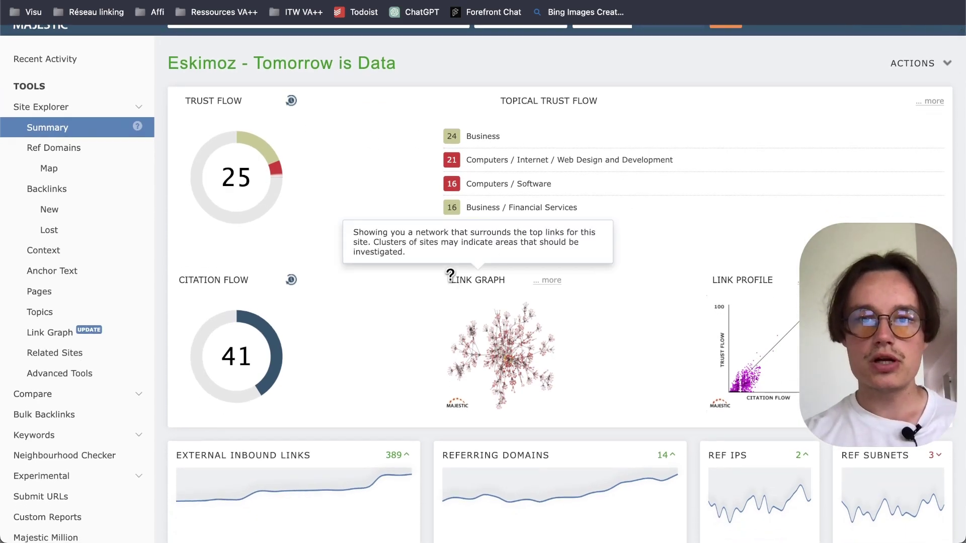
{"action": "scroll", "coordinate": [681, 191], "scroll_direction": "down", "scroll_amount": 2}
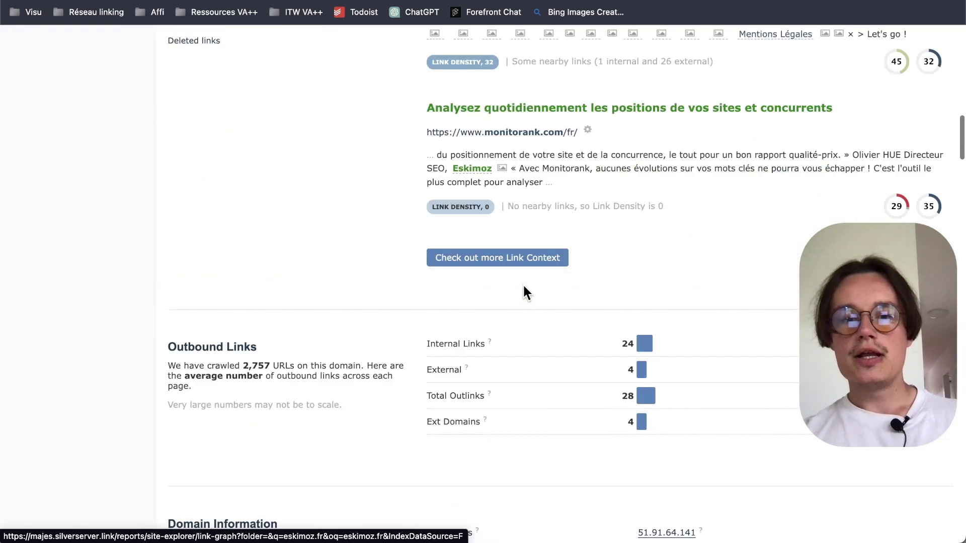
{"action": "scroll", "coordinate": [523, 283], "scroll_direction": "down", "scroll_amount": 10}
{"action": "scroll", "coordinate": [523, 284], "scroll_direction": "up", "scroll_amount": 5}
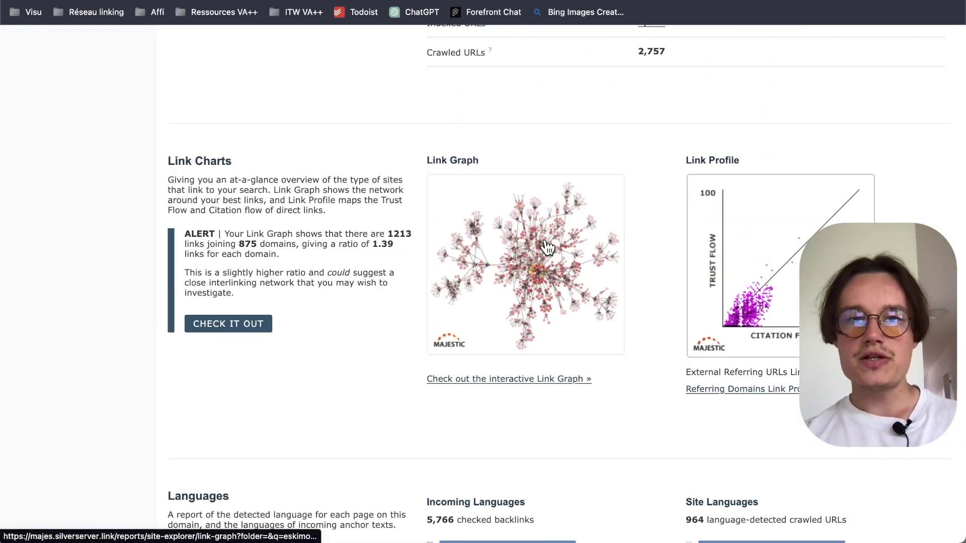
{"action": "left_click", "coordinate": [514, 267]}
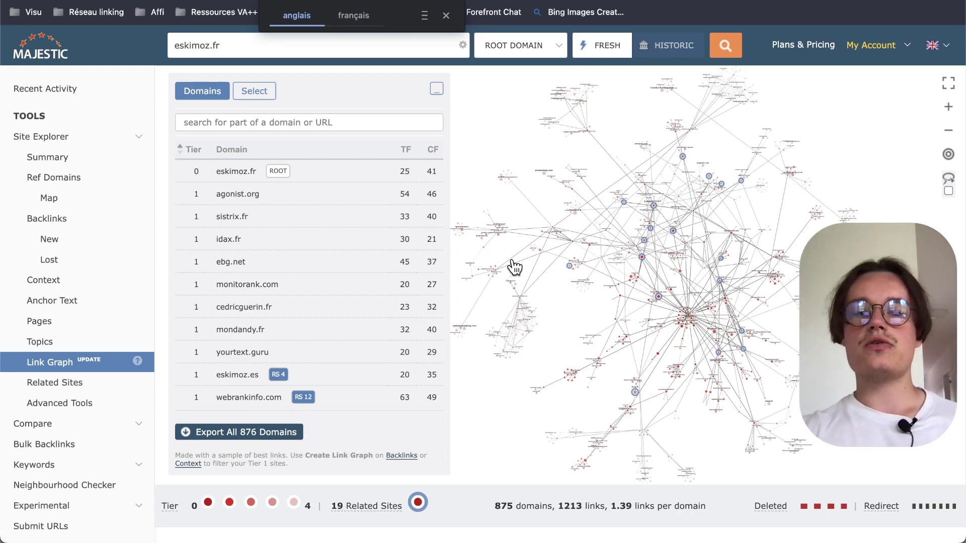
- Inspect individual domains and their connections in the eskimoz.fr link graph
{"action": "mouse_move", "coordinate": [761, 358]}
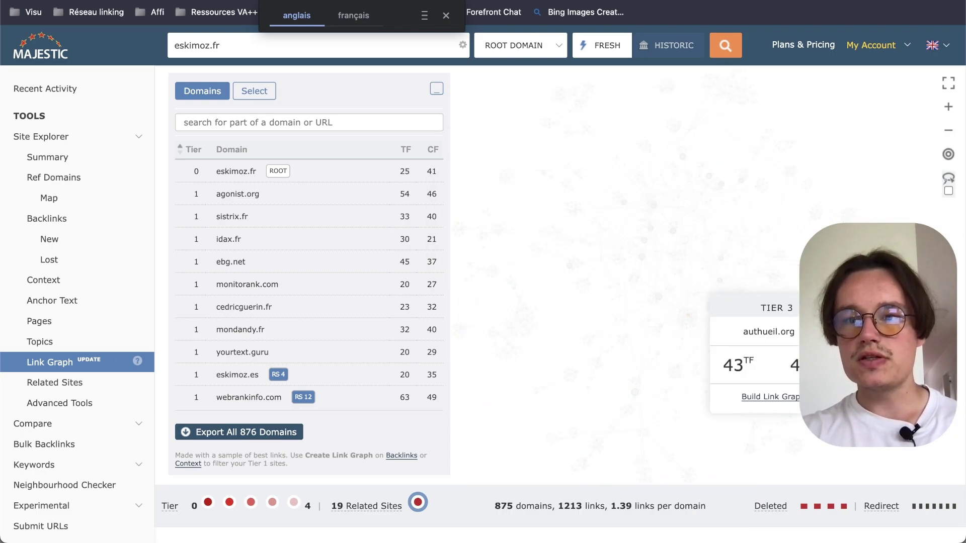
{"action": "scroll", "coordinate": [954, 280], "scroll_direction": "down", "scroll_amount": 2}
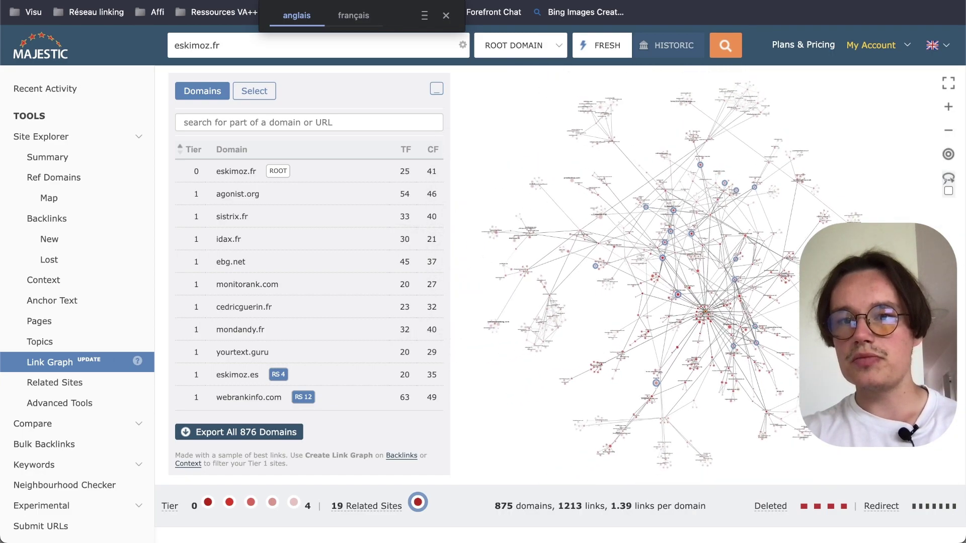
{"action": "mouse_move", "coordinate": [647, 199]}
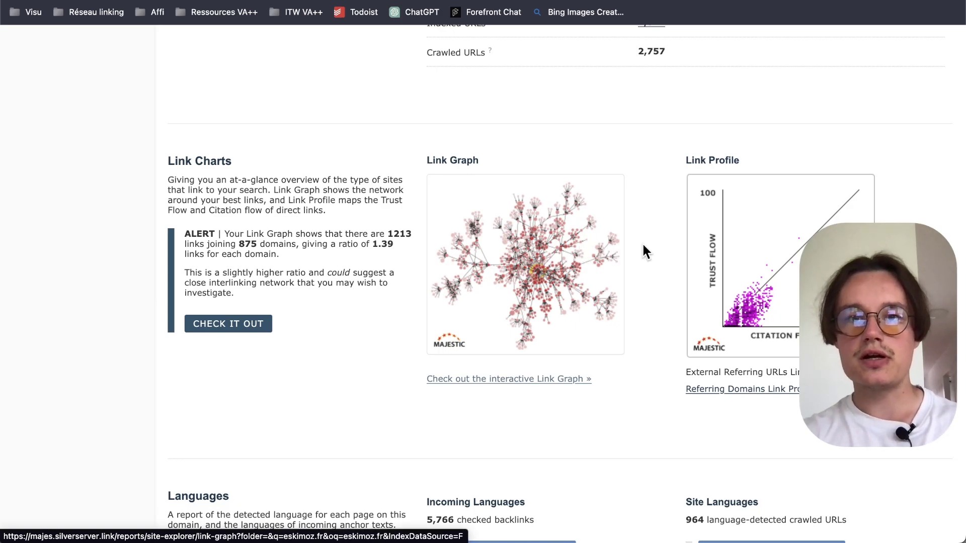
- Review the inbound link metrics in the eskimoz.fr summary and the average outbound links per page, focusing on external domains
{"action": "scroll", "coordinate": [641, 242], "scroll_direction": "up", "scroll_amount": 15}
{"action": "scroll", "coordinate": [641, 242], "scroll_direction": "down", "scroll_amount": 10}
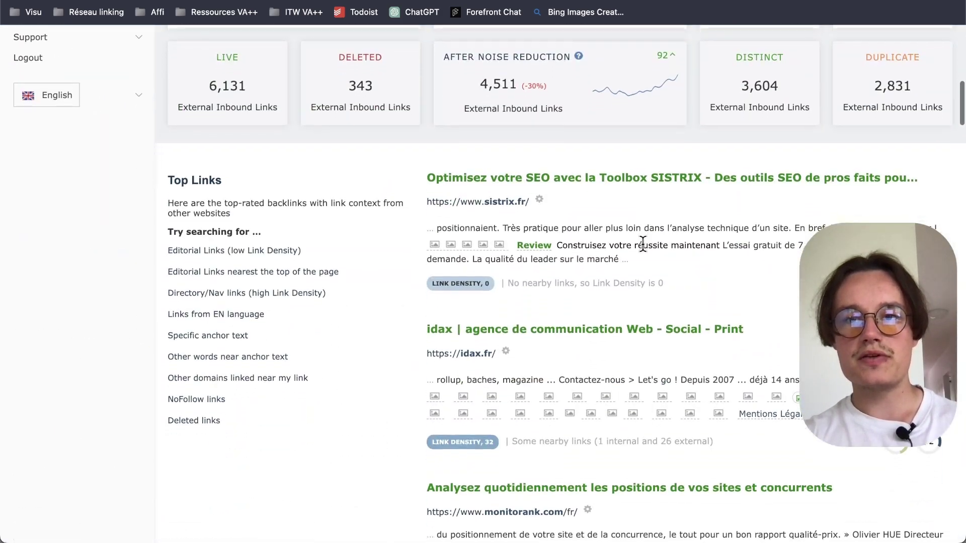
{"action": "scroll", "coordinate": [641, 243], "scroll_direction": "up", "scroll_amount": 5}
{"action": "scroll", "coordinate": [642, 251], "scroll_direction": "down", "scroll_amount": 2}
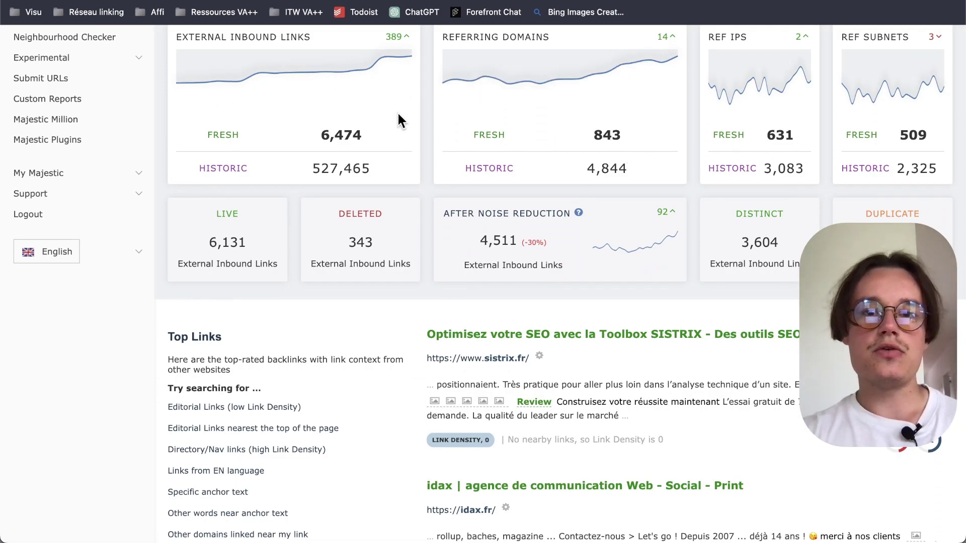
{"action": "scroll", "coordinate": [600, 279], "scroll_direction": "up", "scroll_amount": 8}
{"action": "scroll", "coordinate": [600, 279], "scroll_direction": "down", "scroll_amount": 13}
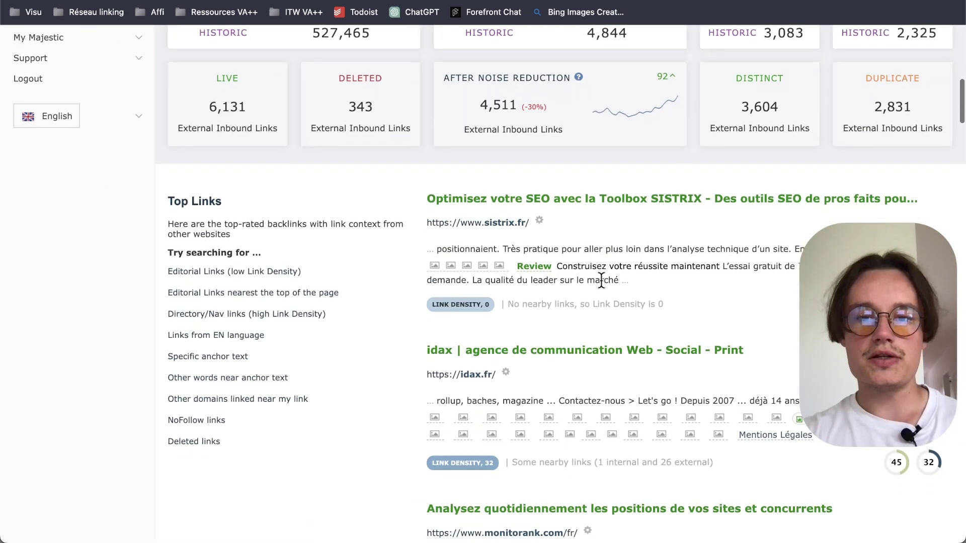
{"action": "scroll", "coordinate": [600, 280], "scroll_direction": "down", "scroll_amount": 9}
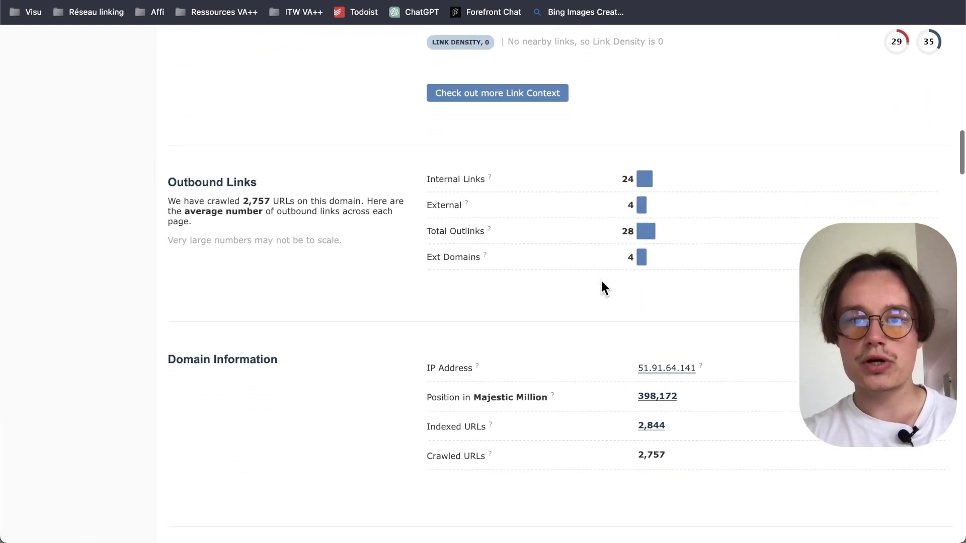
{"action": "left_click_drag", "start_coordinate": [397, 255], "coordinate": [430, 253]}
{"action": "left_click", "coordinate": [737, 246]}
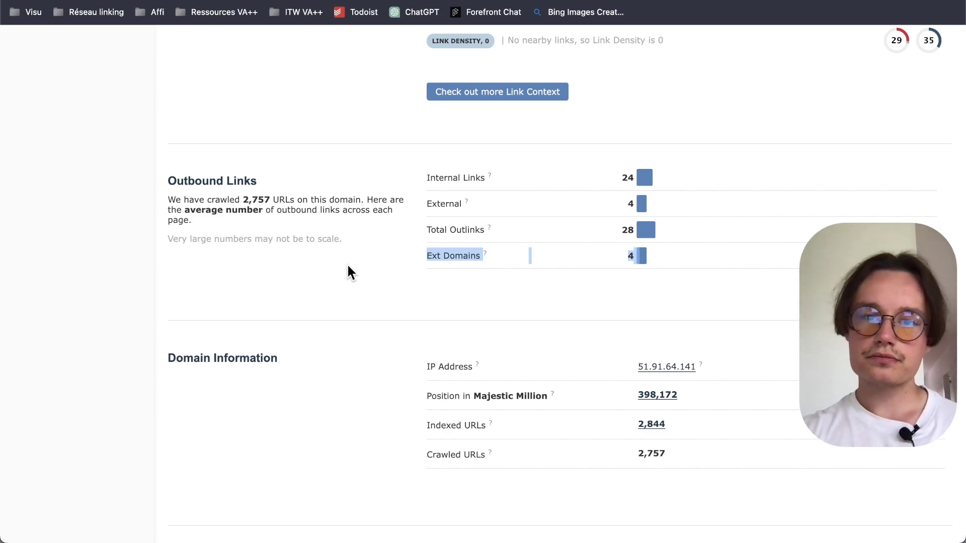
{"action": "left_click", "coordinate": [693, 282]}
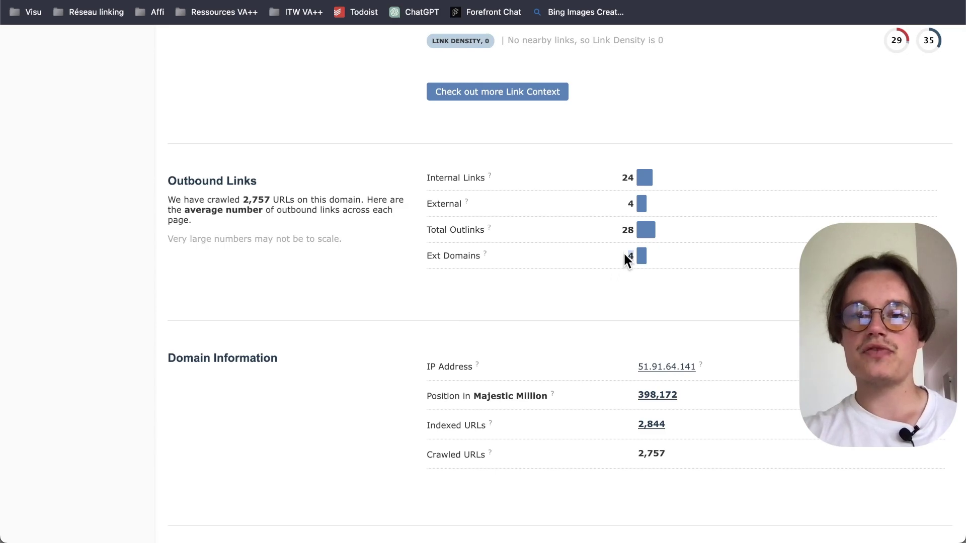
- Examine the anchor text breakdown in the eskimoz.fr summary, focusing on the anchors "agence seo", "référencement naturel" and "content marketing"
{"action": "scroll", "coordinate": [687, 276], "scroll_direction": "down", "scroll_amount": 8}
{"action": "scroll", "coordinate": [688, 283], "scroll_direction": "down", "scroll_amount": 20}
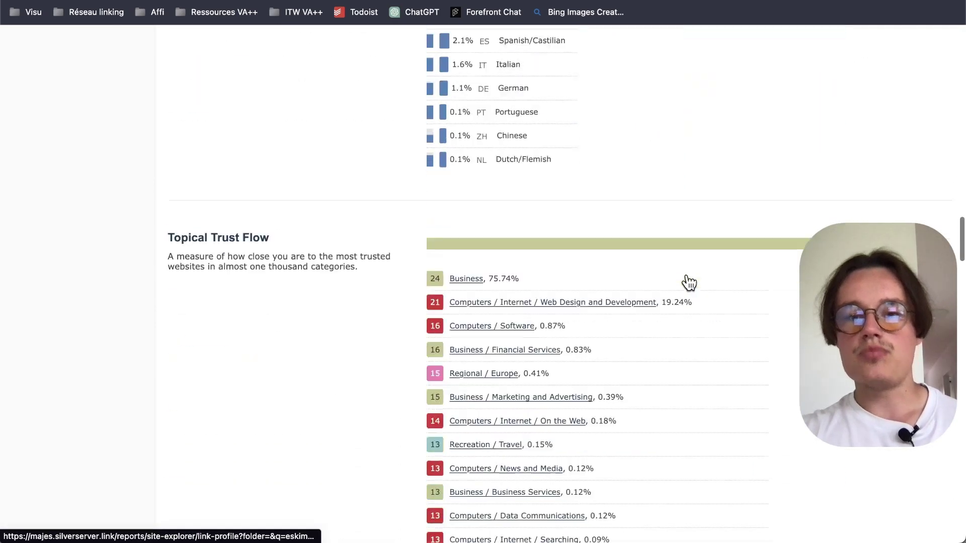
{"action": "scroll", "coordinate": [686, 273], "scroll_direction": "down", "scroll_amount": 20}
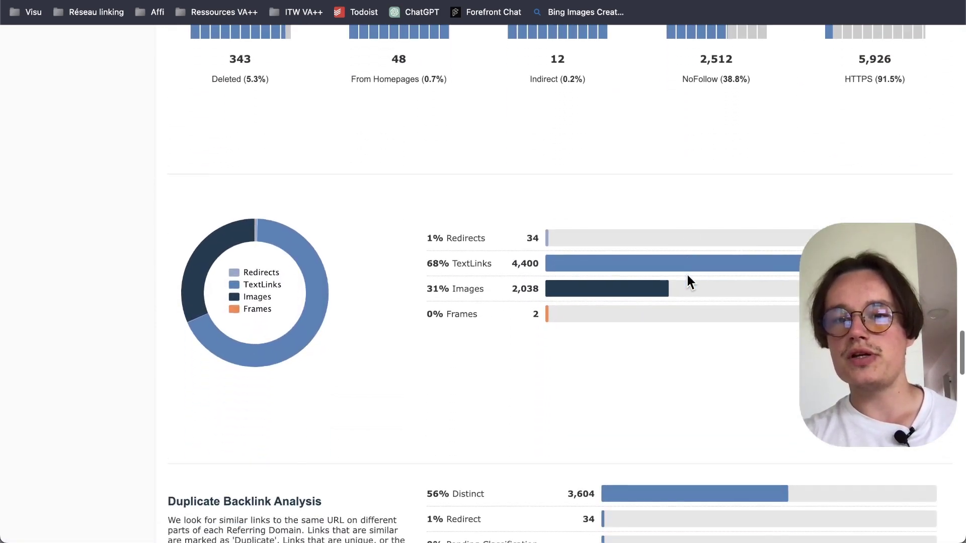
{"action": "scroll", "coordinate": [687, 280], "scroll_direction": "down", "scroll_amount": 12}
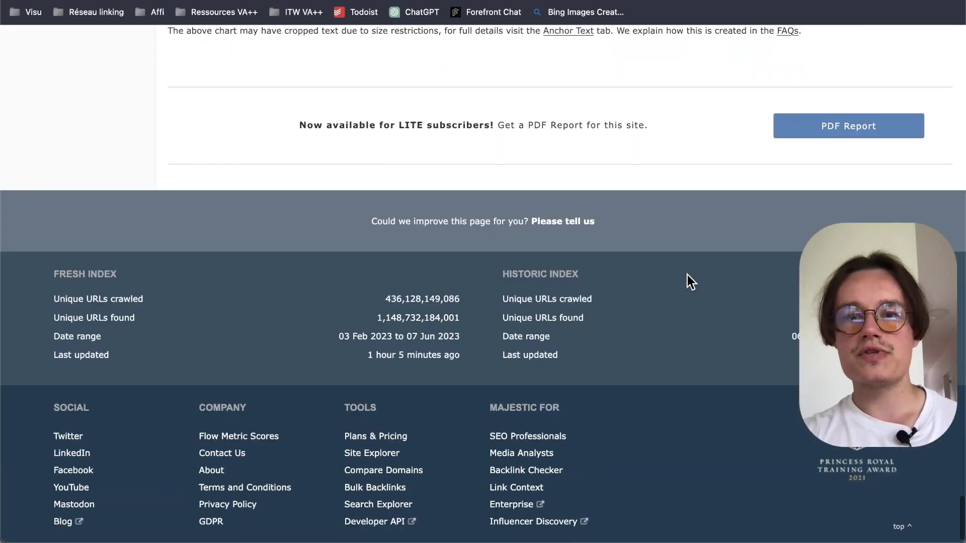
{"action": "scroll", "coordinate": [687, 279], "scroll_direction": "up", "scroll_amount": 12}
{"action": "scroll", "coordinate": [687, 279], "scroll_direction": "down", "scroll_amount": 6}
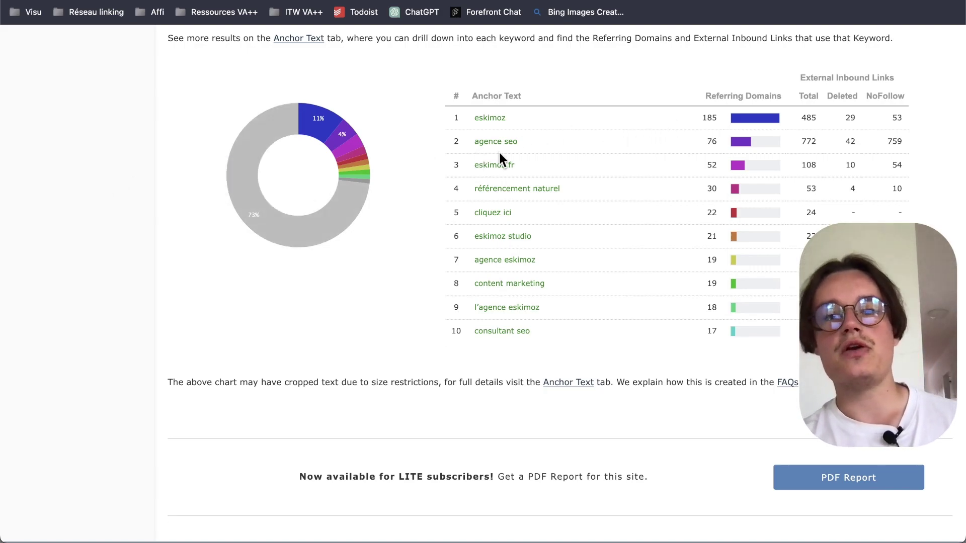
{"action": "left_click_drag", "start_coordinate": [433, 139], "coordinate": [612, 138]}
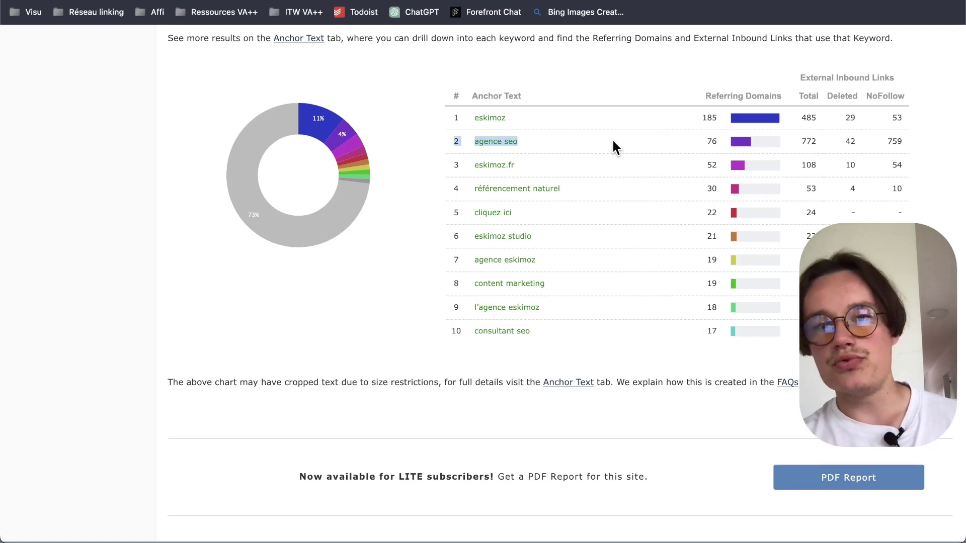
{"action": "left_click", "coordinate": [443, 186]}
{"action": "left_click_drag", "start_coordinate": [437, 190], "coordinate": [562, 190]}
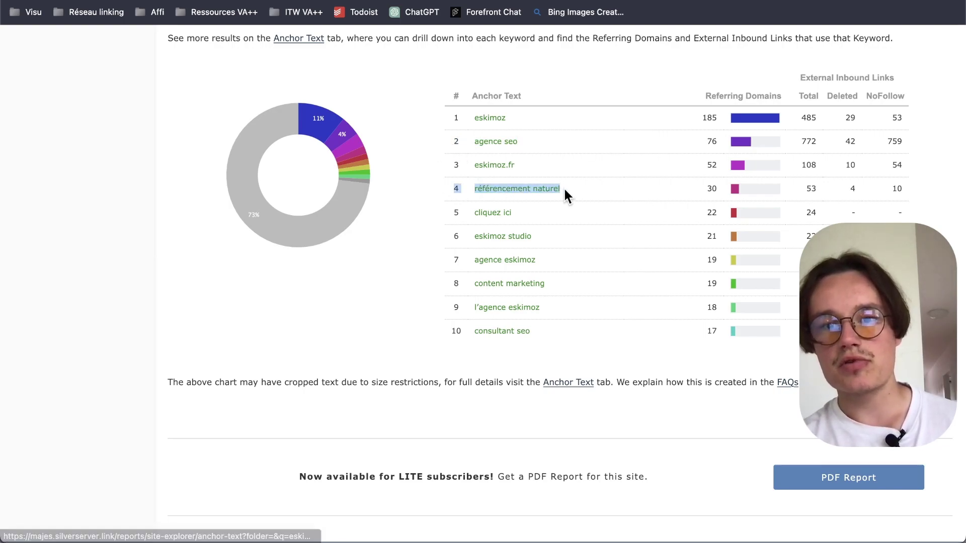
{"action": "left_click_drag", "start_coordinate": [405, 294], "coordinate": [644, 291]}
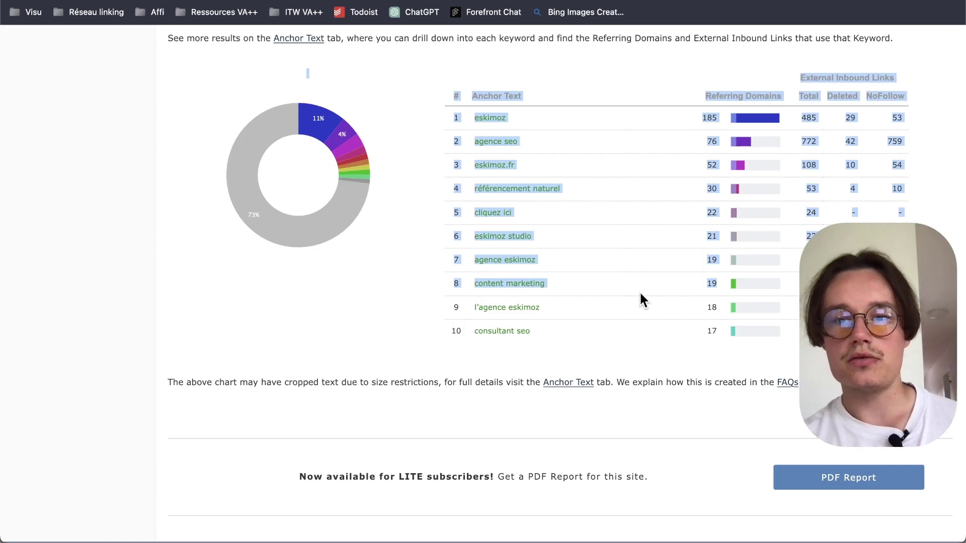
{"action": "left_click", "coordinate": [327, 350]}
{"action": "scroll", "coordinate": [314, 366], "scroll_direction": "up", "scroll_amount": 20}
{"action": "scroll", "coordinate": [314, 366], "scroll_direction": "up", "scroll_amount": 20}
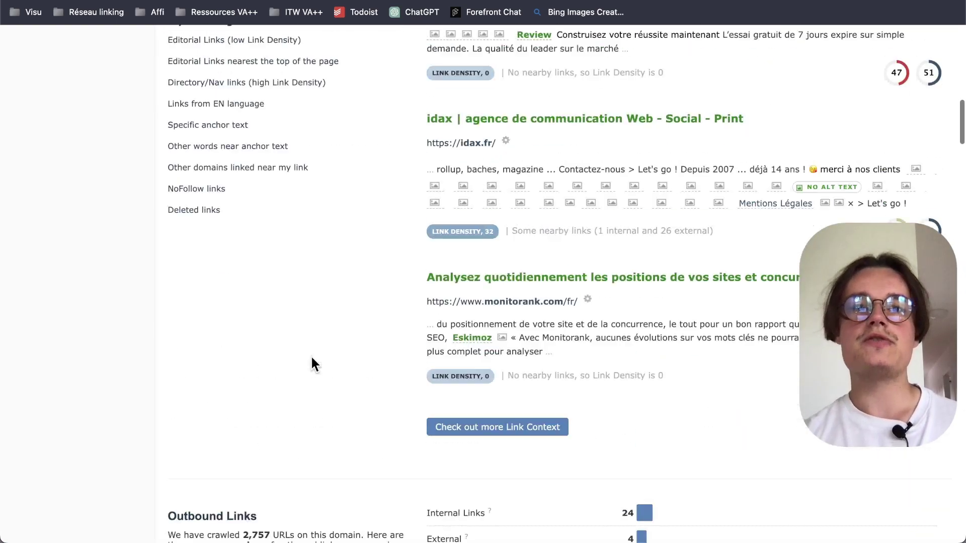